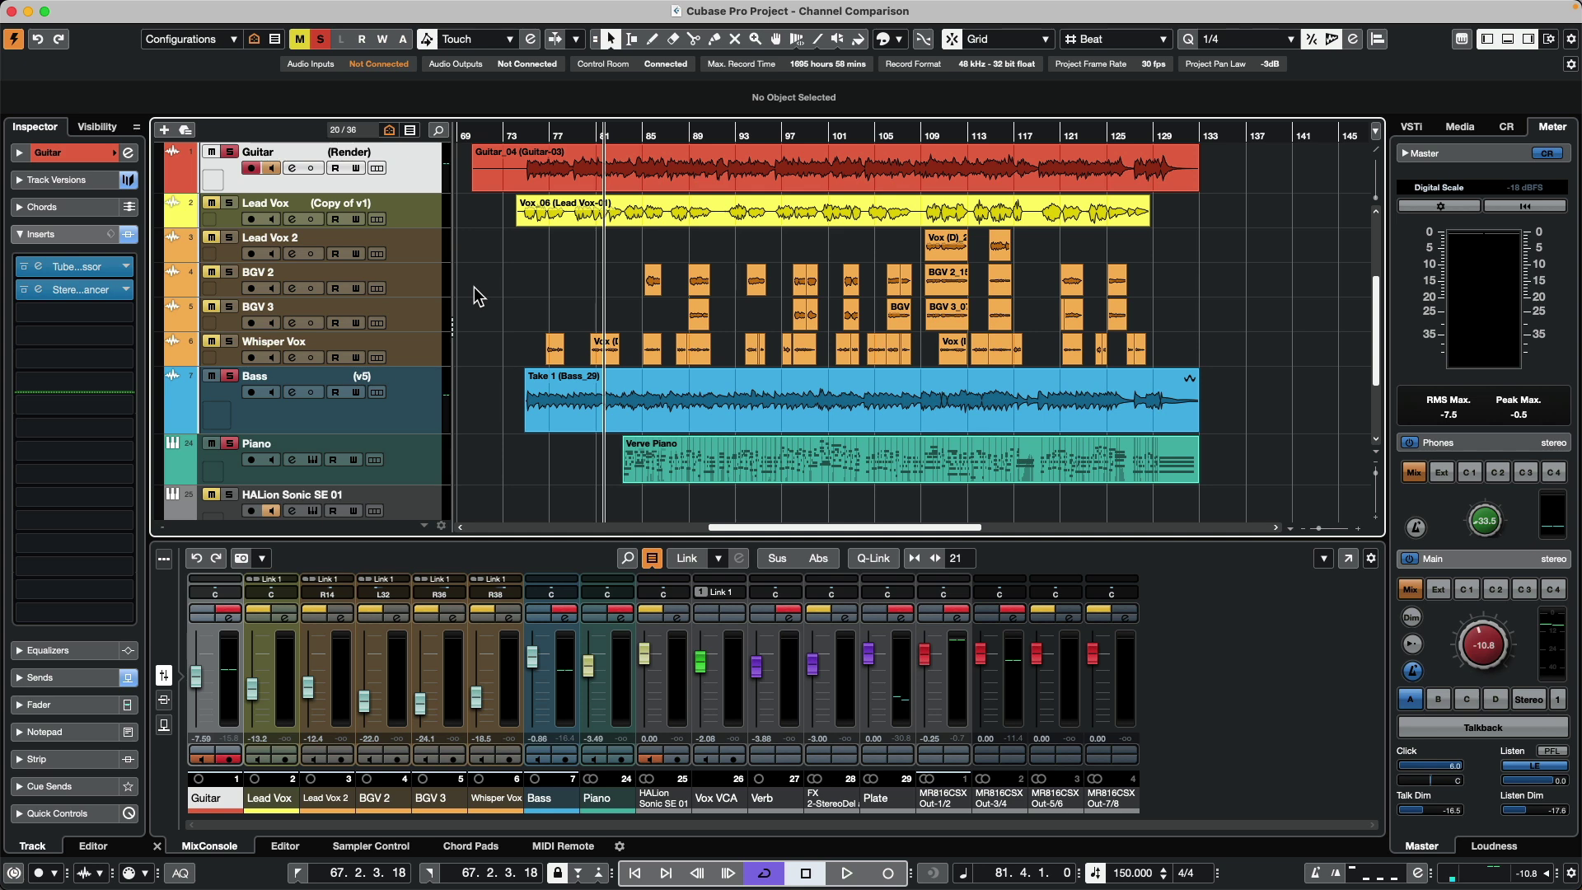
After a brief playback, activate Channel Comparison in the Guitar EQ and list channels to compare.
{"action": "key", "text": "space"}
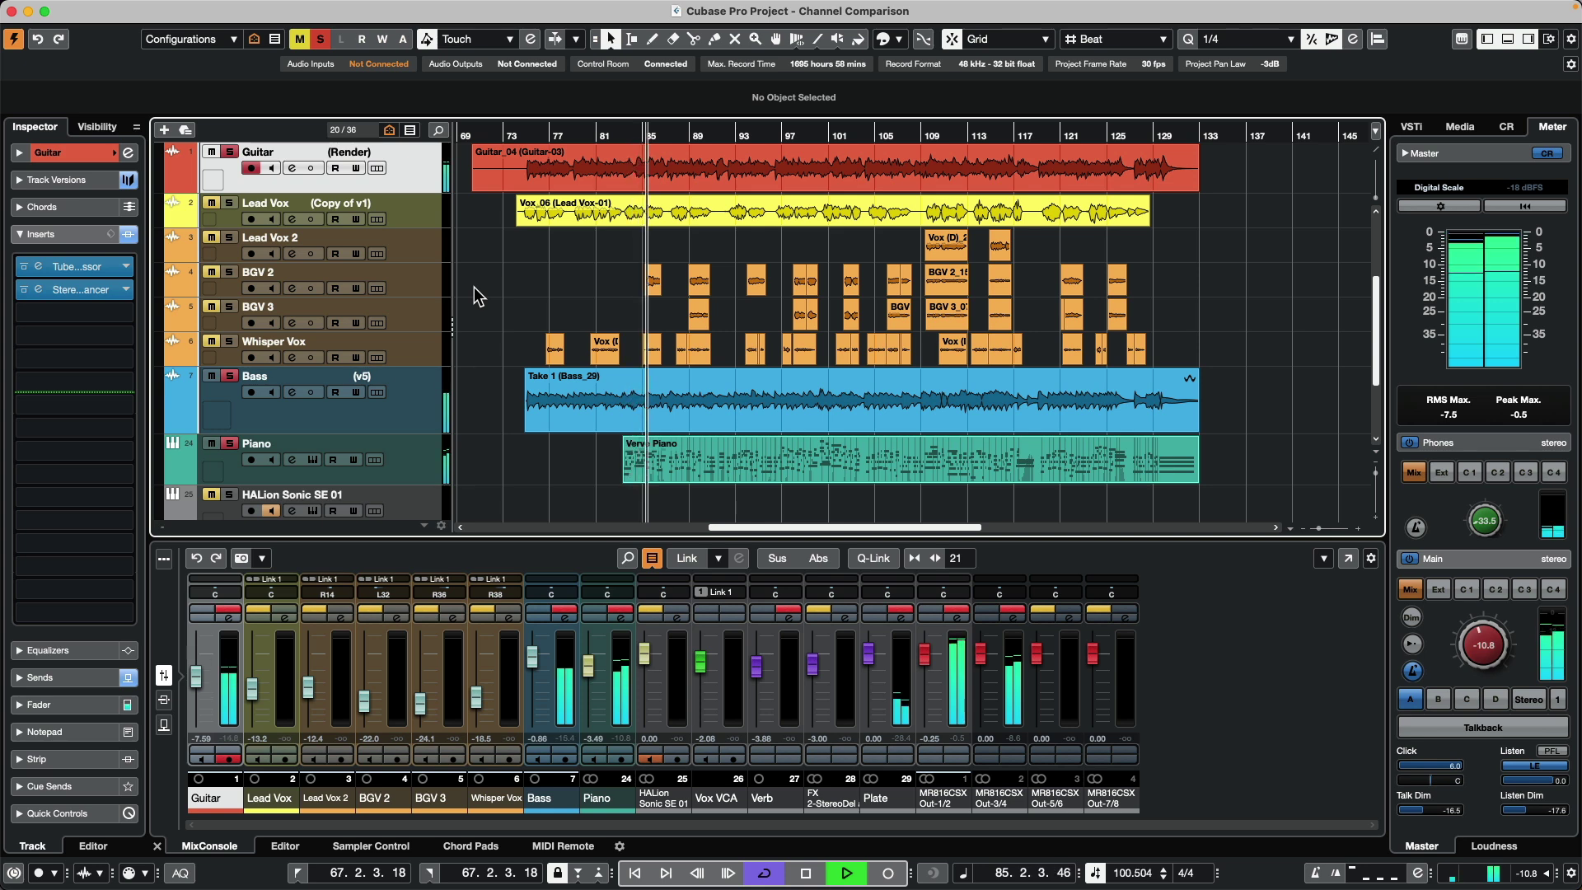
{"action": "key", "text": "space"}
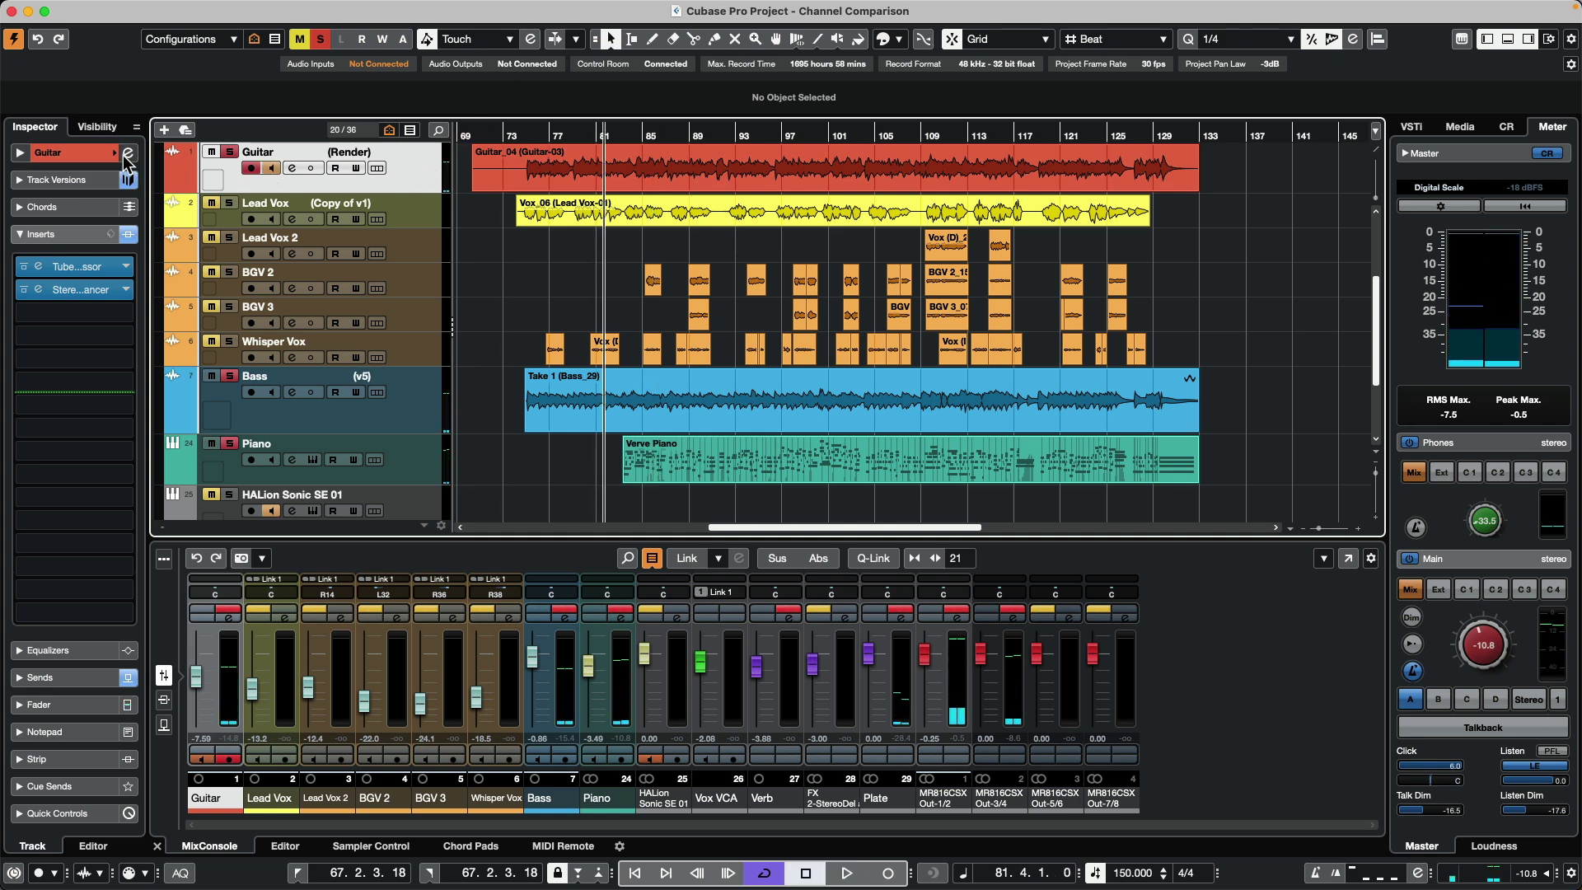
{"action": "left_click", "coordinate": [128, 154]}
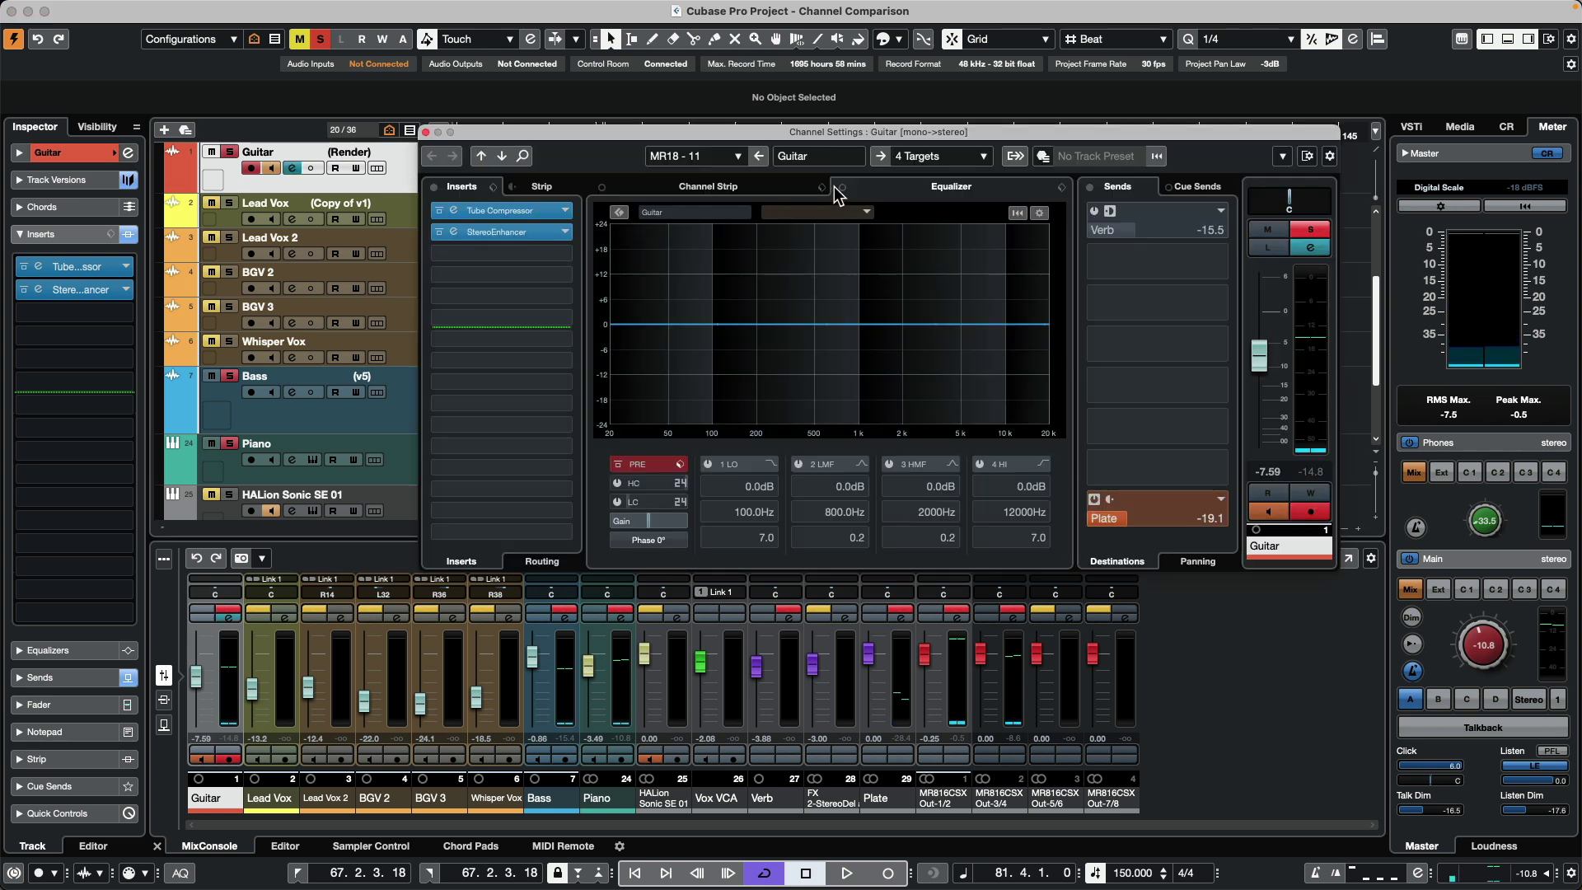
{"action": "left_click", "coordinate": [620, 212]}
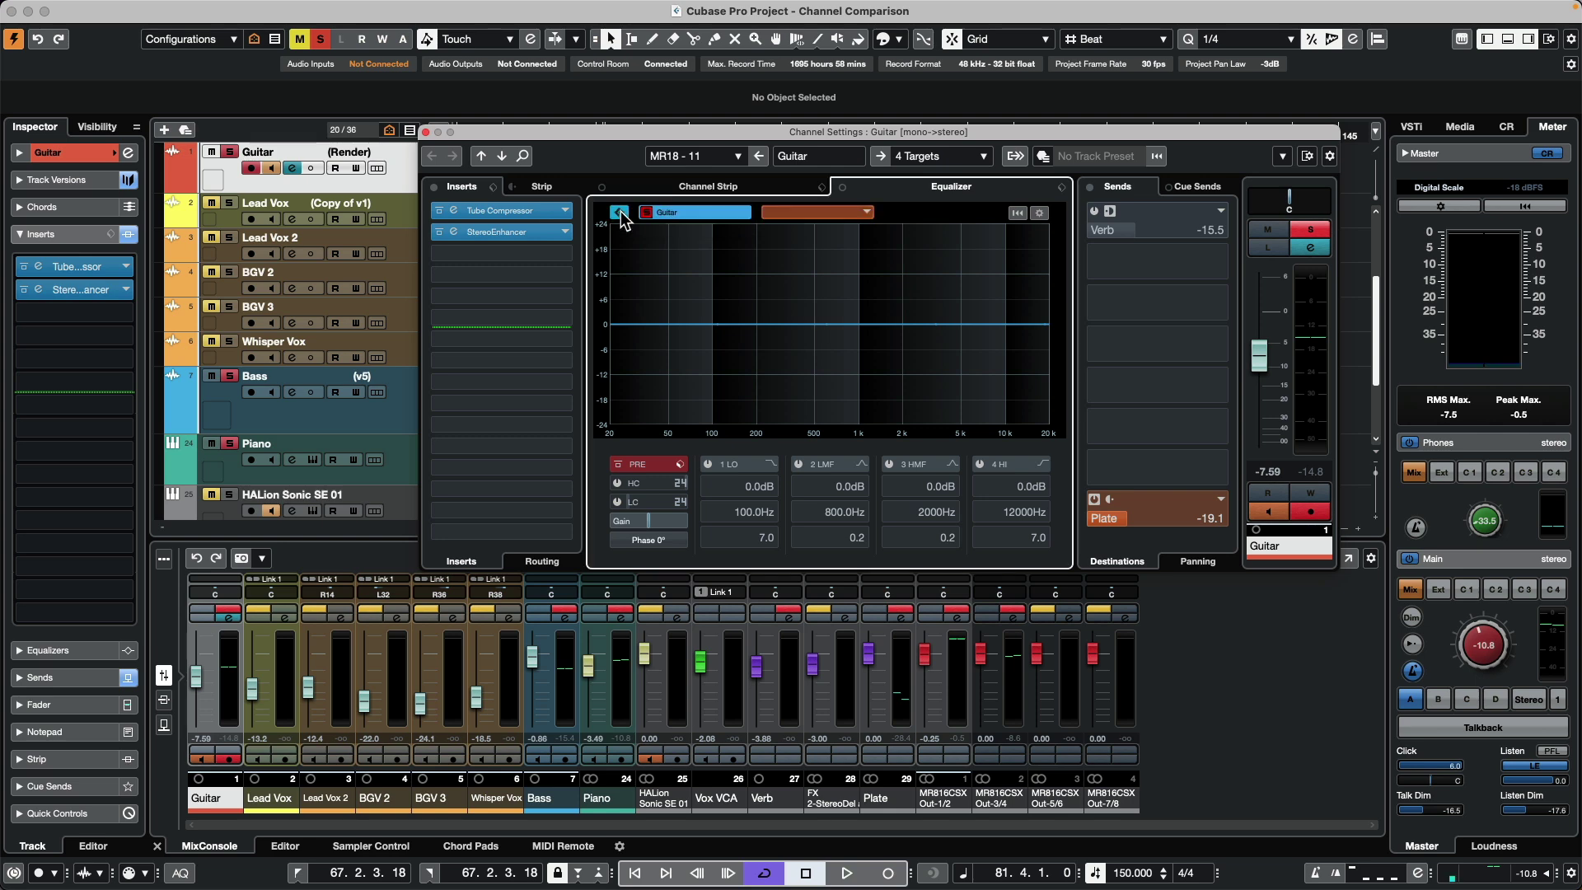
{"action": "left_click", "coordinate": [867, 213]}
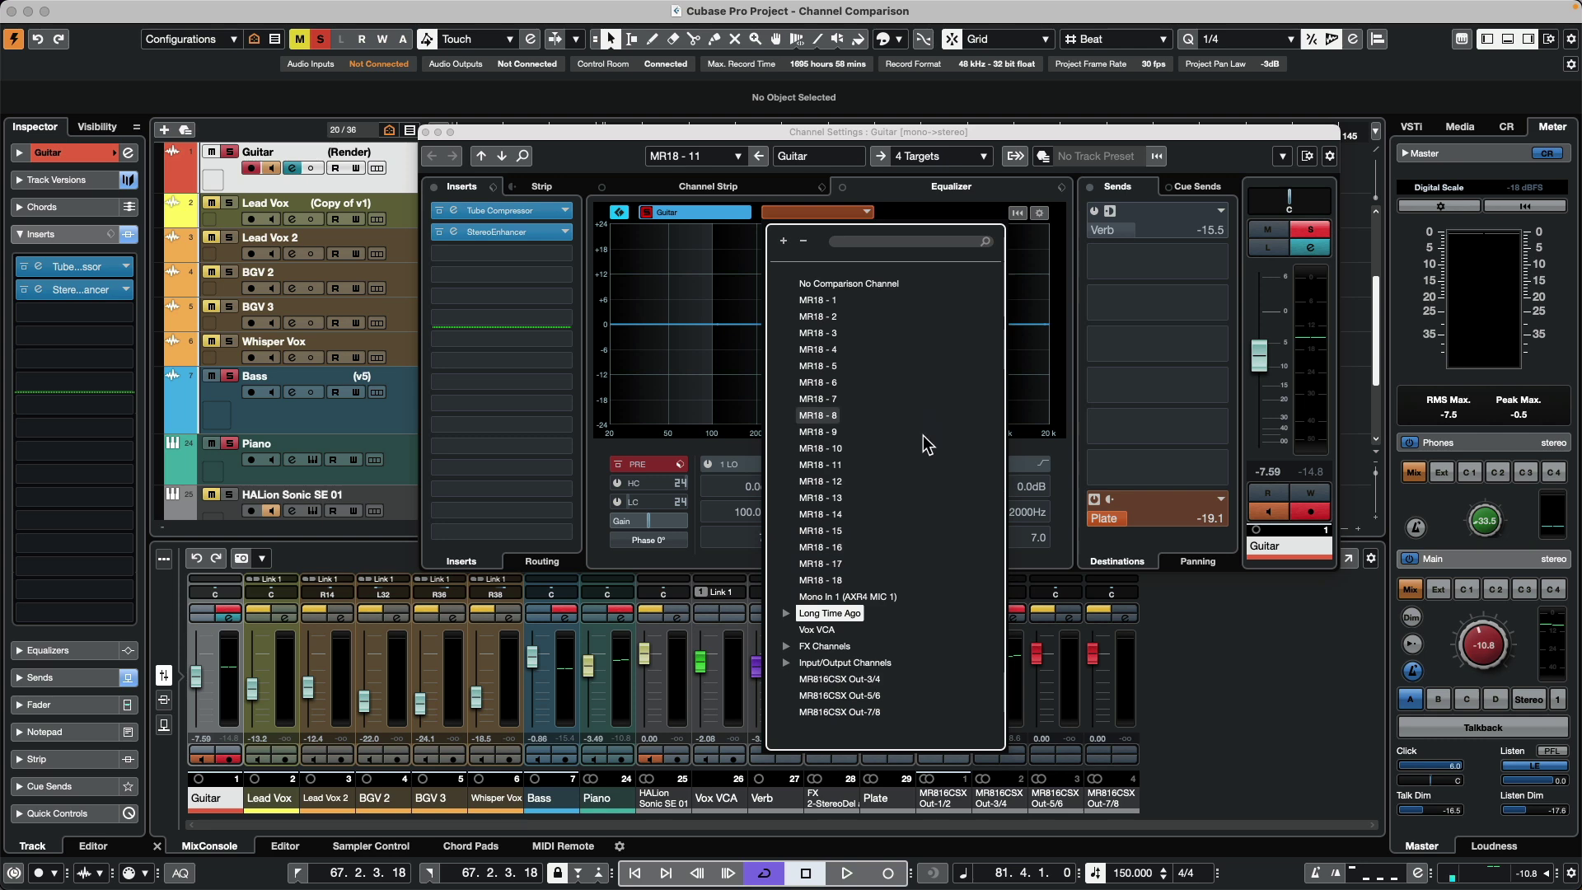
Pick Piano from the Long Time Ago folder as the comparison channel and show Equalizer Settings.
{"action": "left_click", "coordinate": [785, 614]}
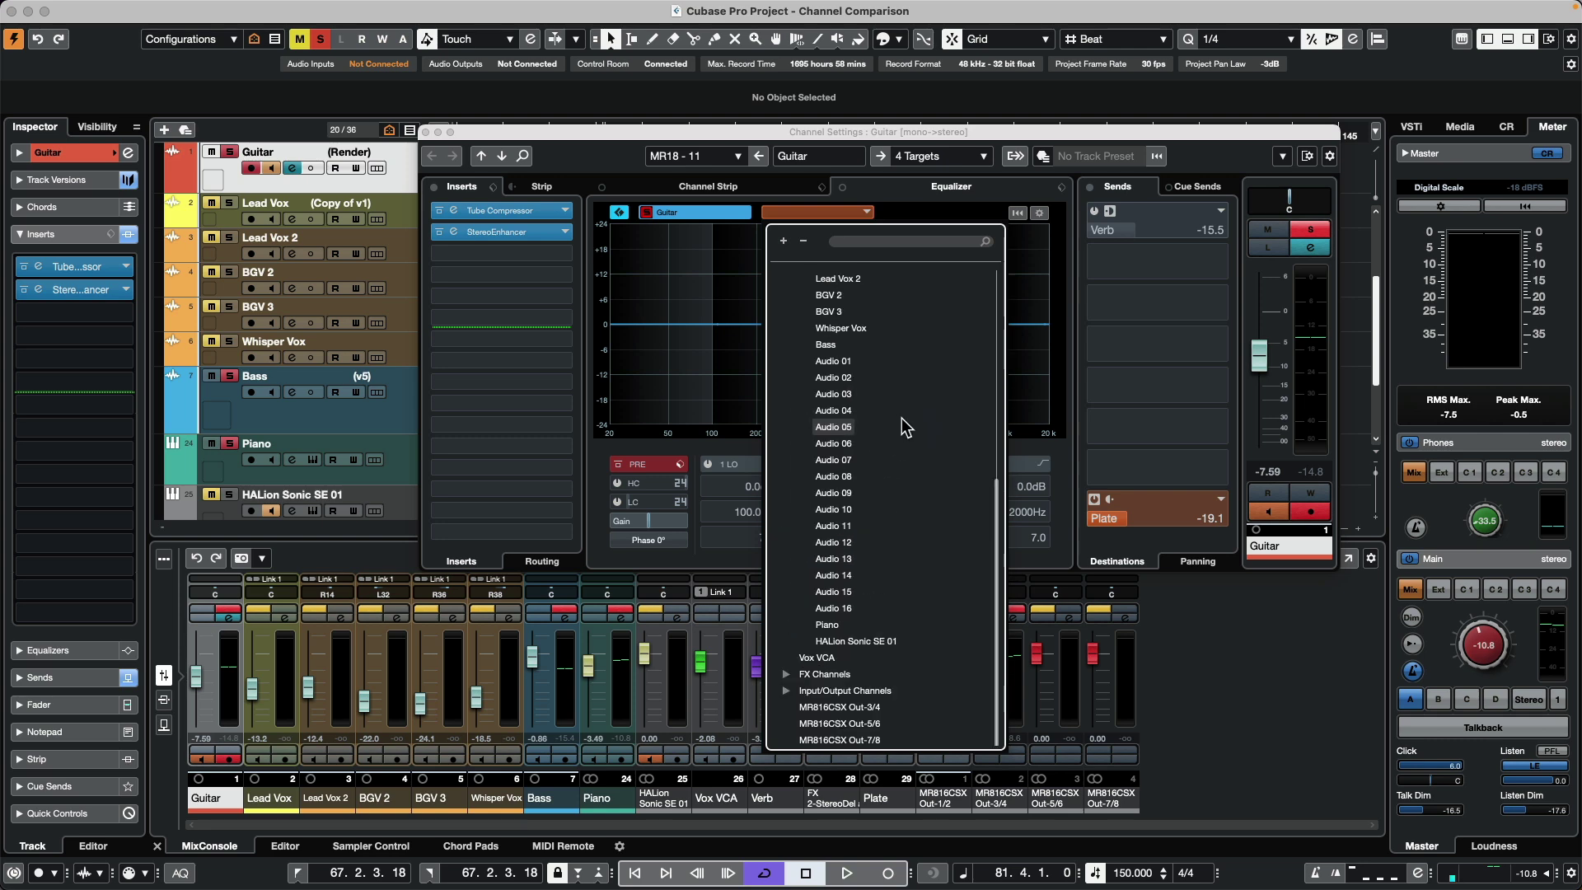
{"action": "left_click", "coordinate": [827, 624]}
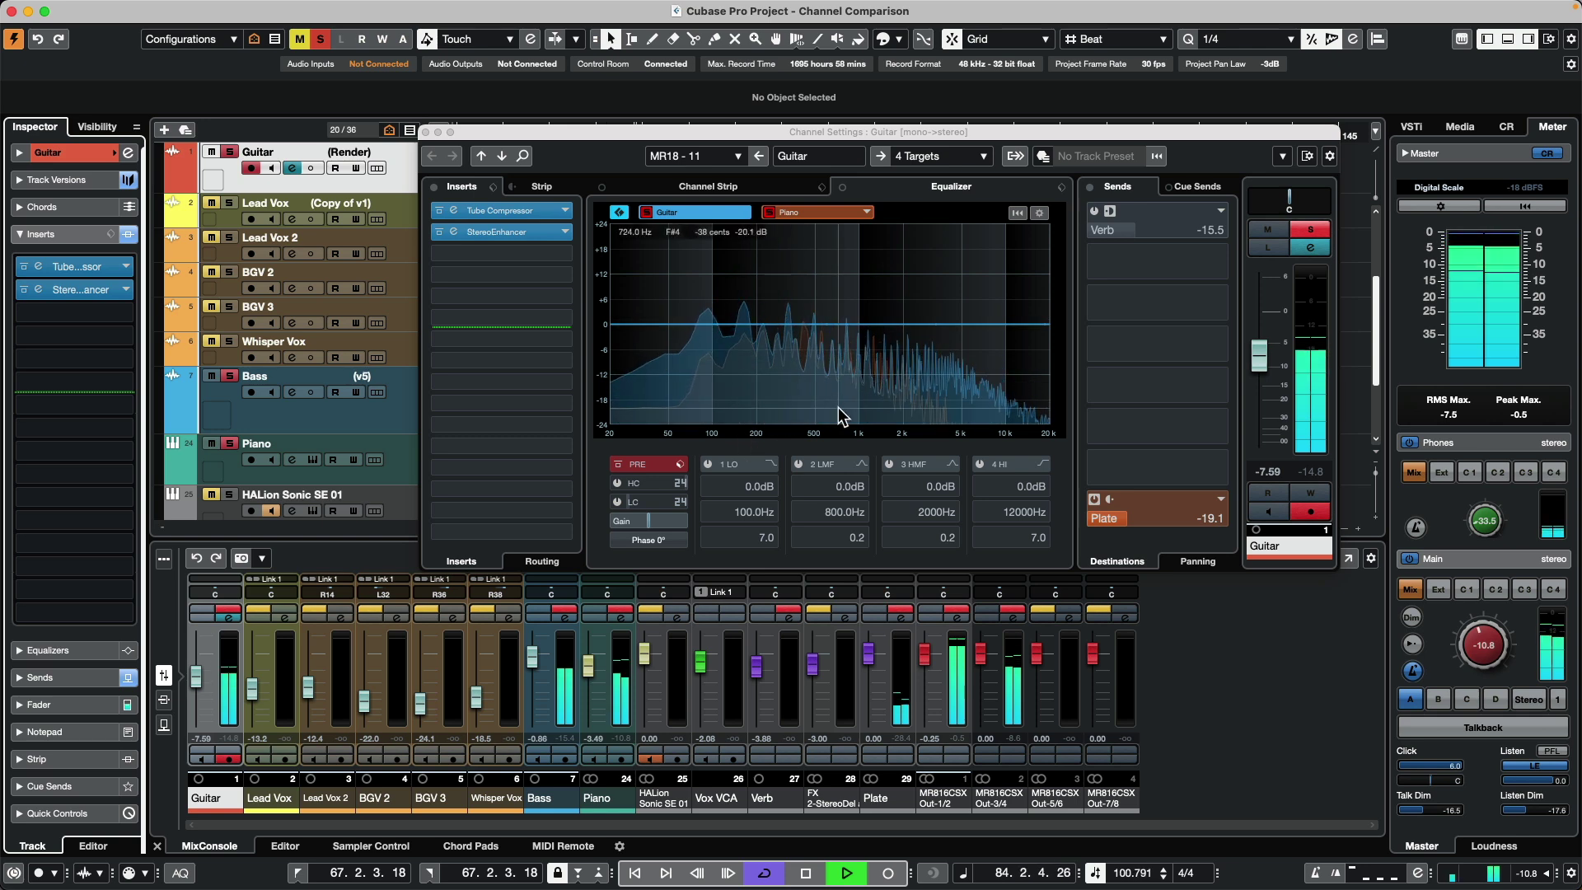
{"action": "key", "text": "space"}
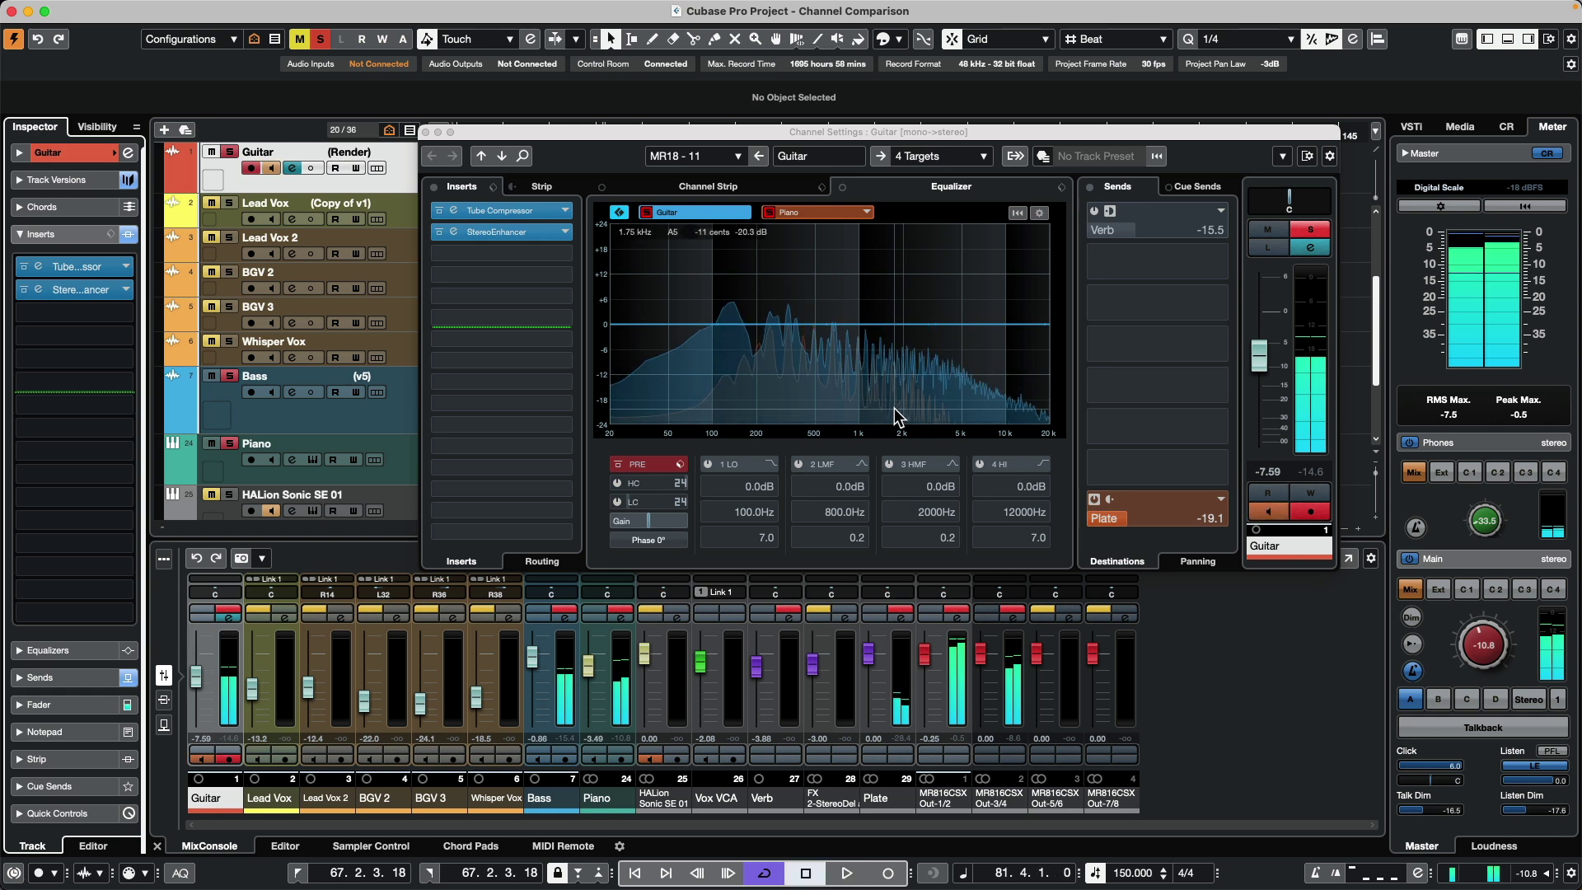
{"action": "left_click", "coordinate": [1040, 216]}
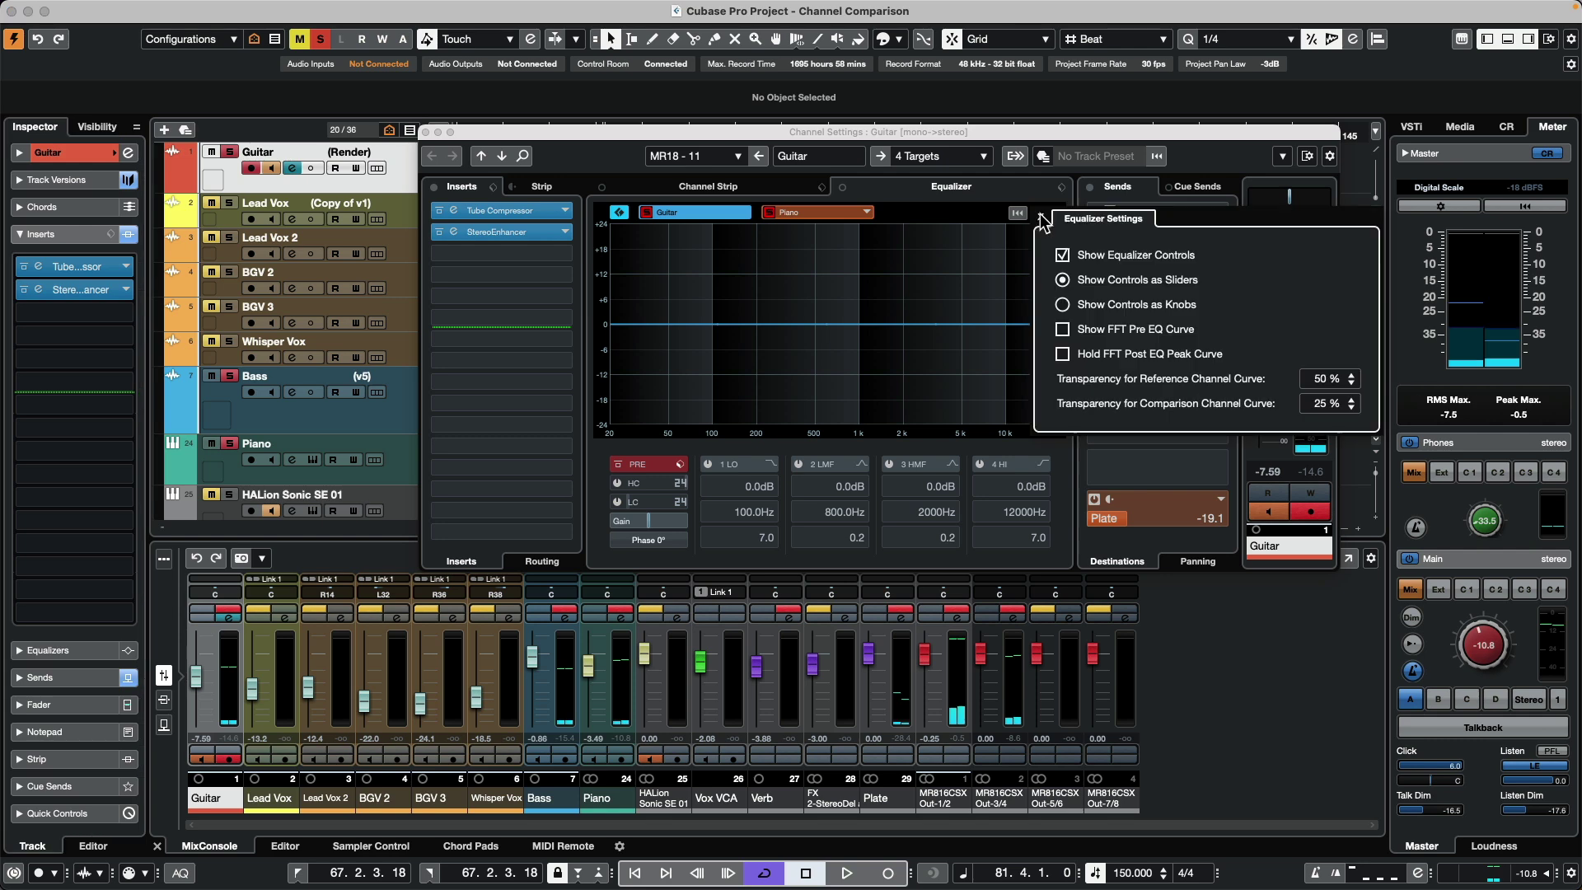
Set both reference and comparison curve transparency to 100 %, then play the song.
{"action": "left_click", "coordinate": [1324, 379]}
{"action": "type", "text": "100"}
{"action": "key", "text": "Return"}
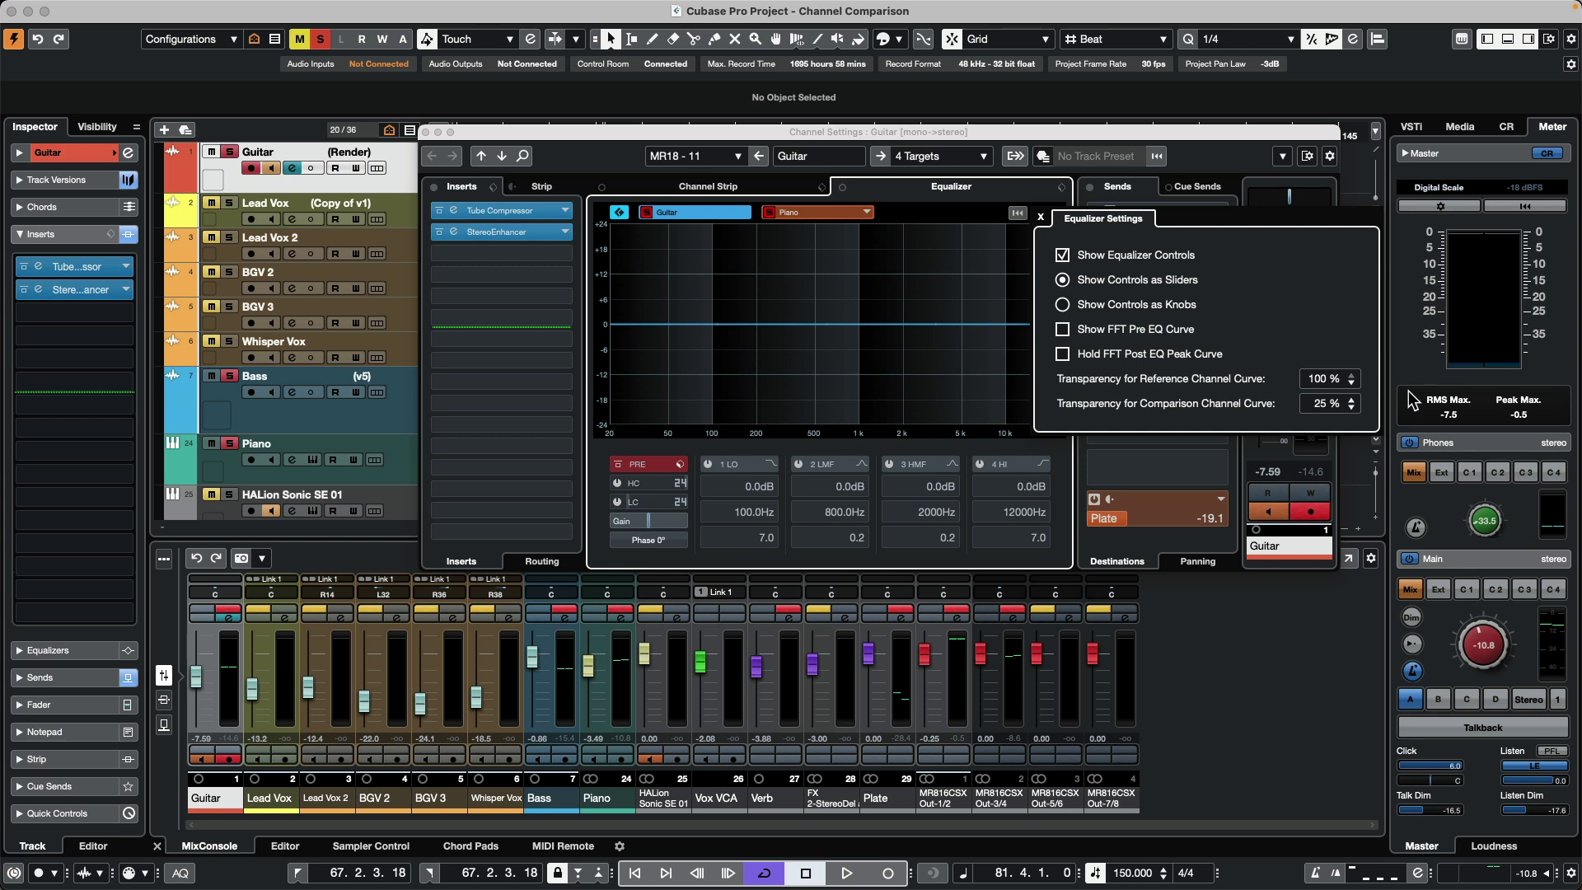
{"action": "left_click", "coordinate": [1325, 404]}
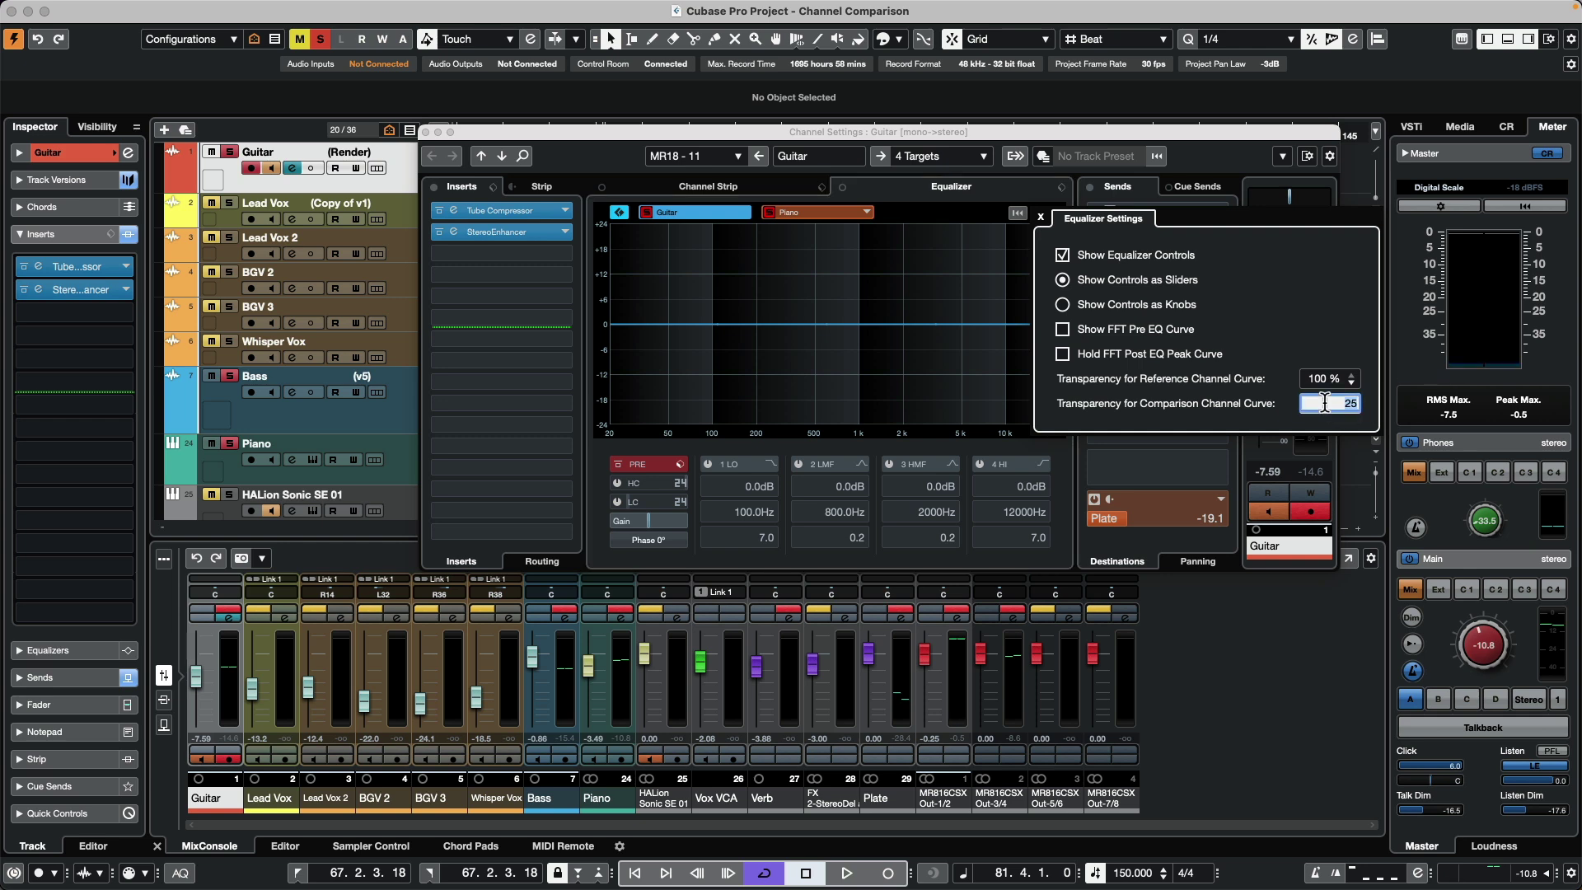
{"action": "type", "text": "100"}
{"action": "key", "text": "Return"}
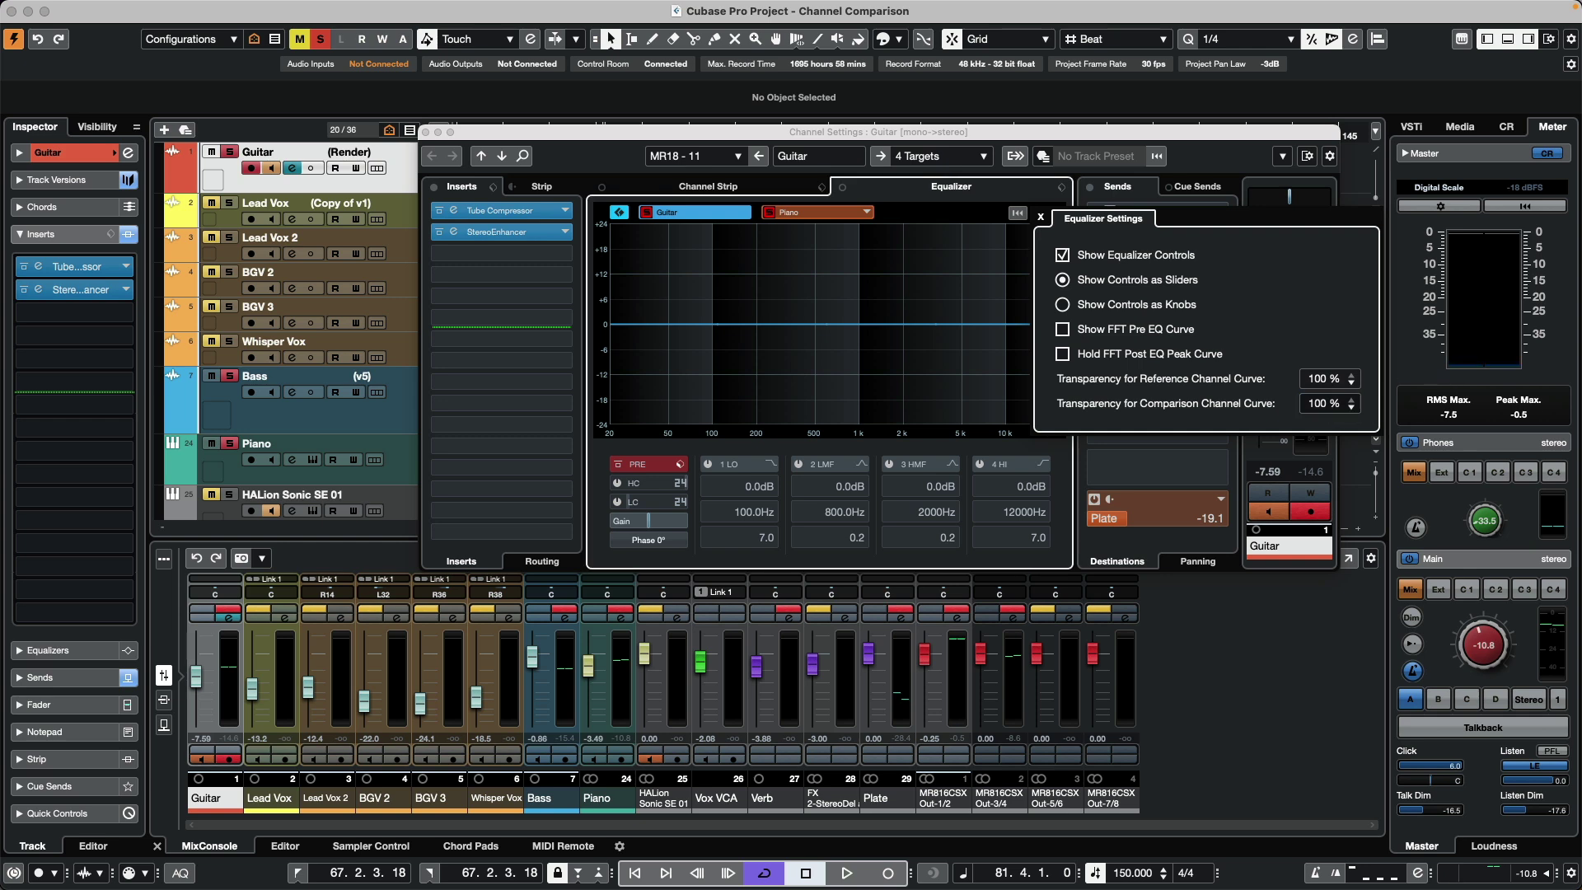
{"action": "left_click", "coordinate": [1041, 216]}
{"action": "key", "text": "space"}
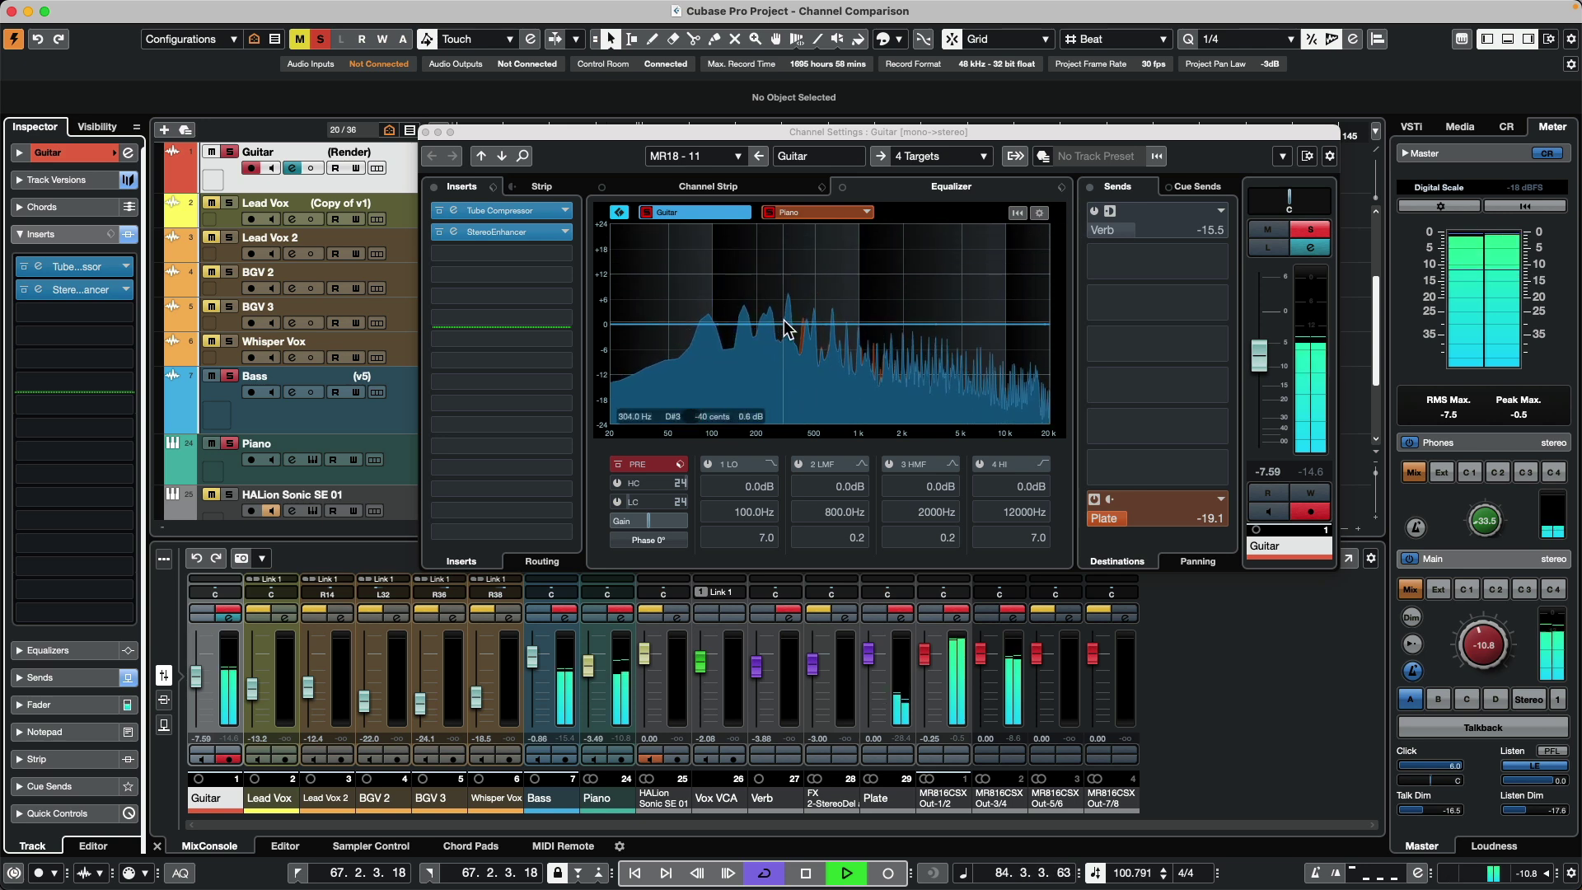
Enable the Guitar's low-mid EQ band with Q 4.6 and pull it down into a cut.
{"action": "left_click", "coordinate": [814, 216]}
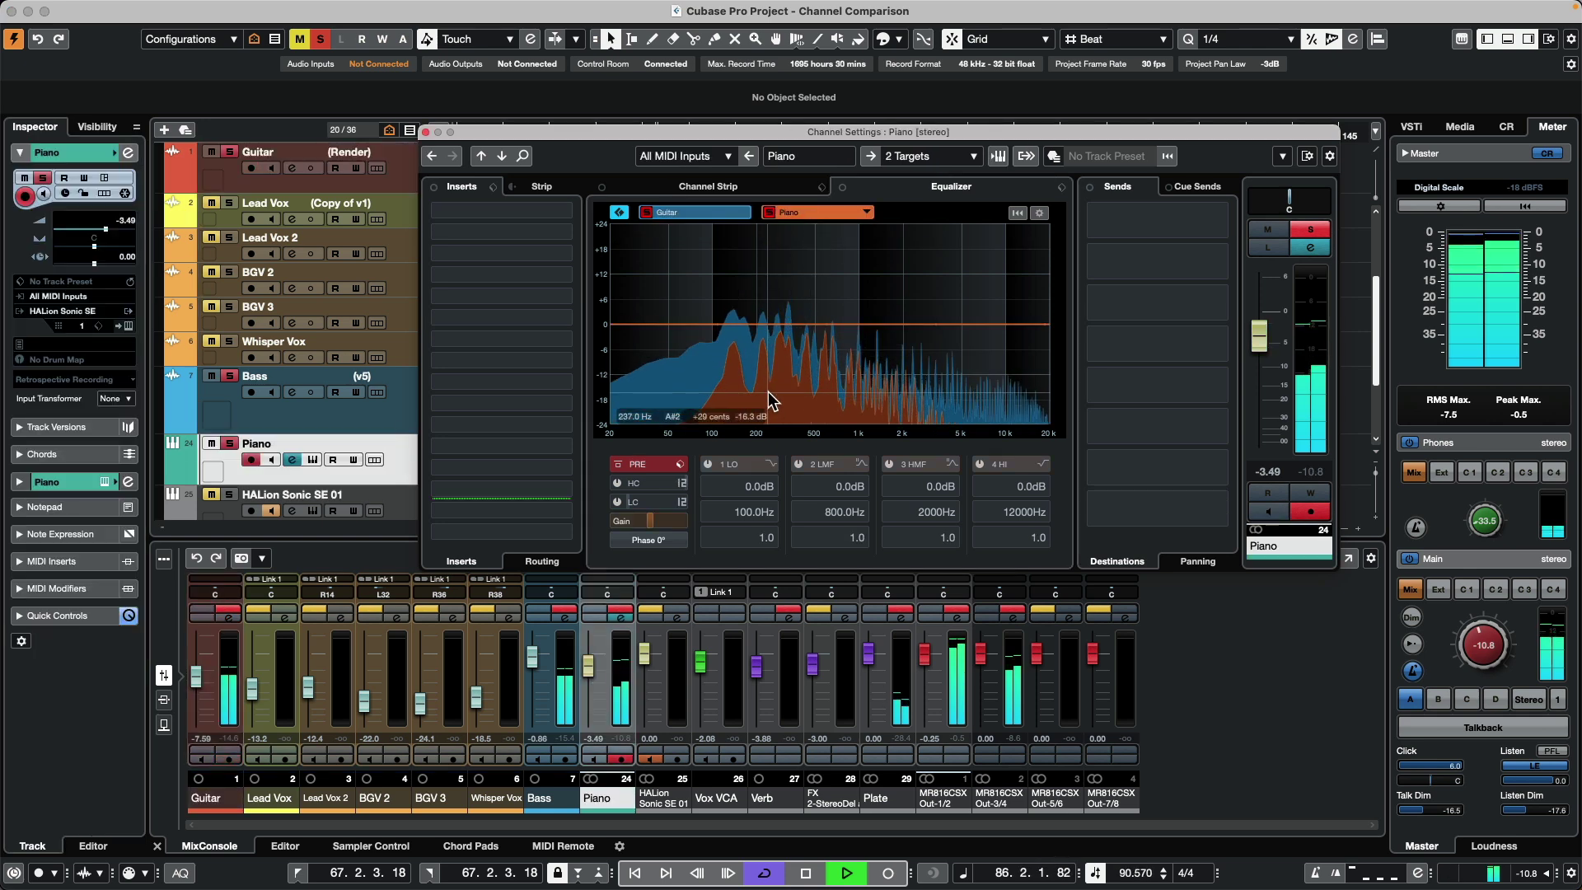
{"action": "left_click", "coordinate": [705, 216]}
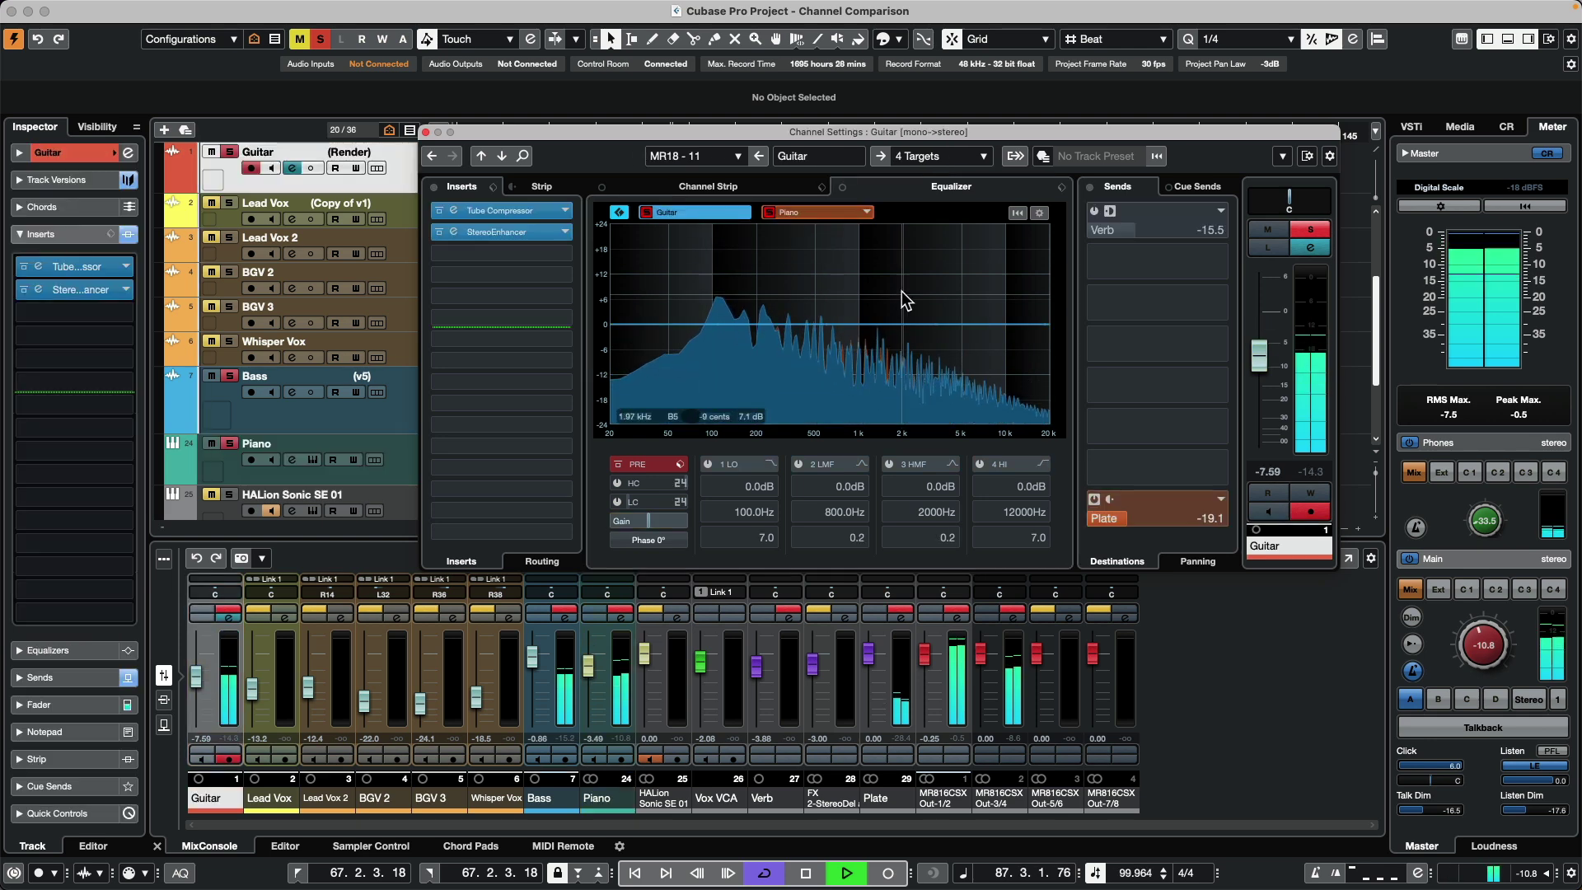
{"action": "left_click", "coordinate": [798, 464]}
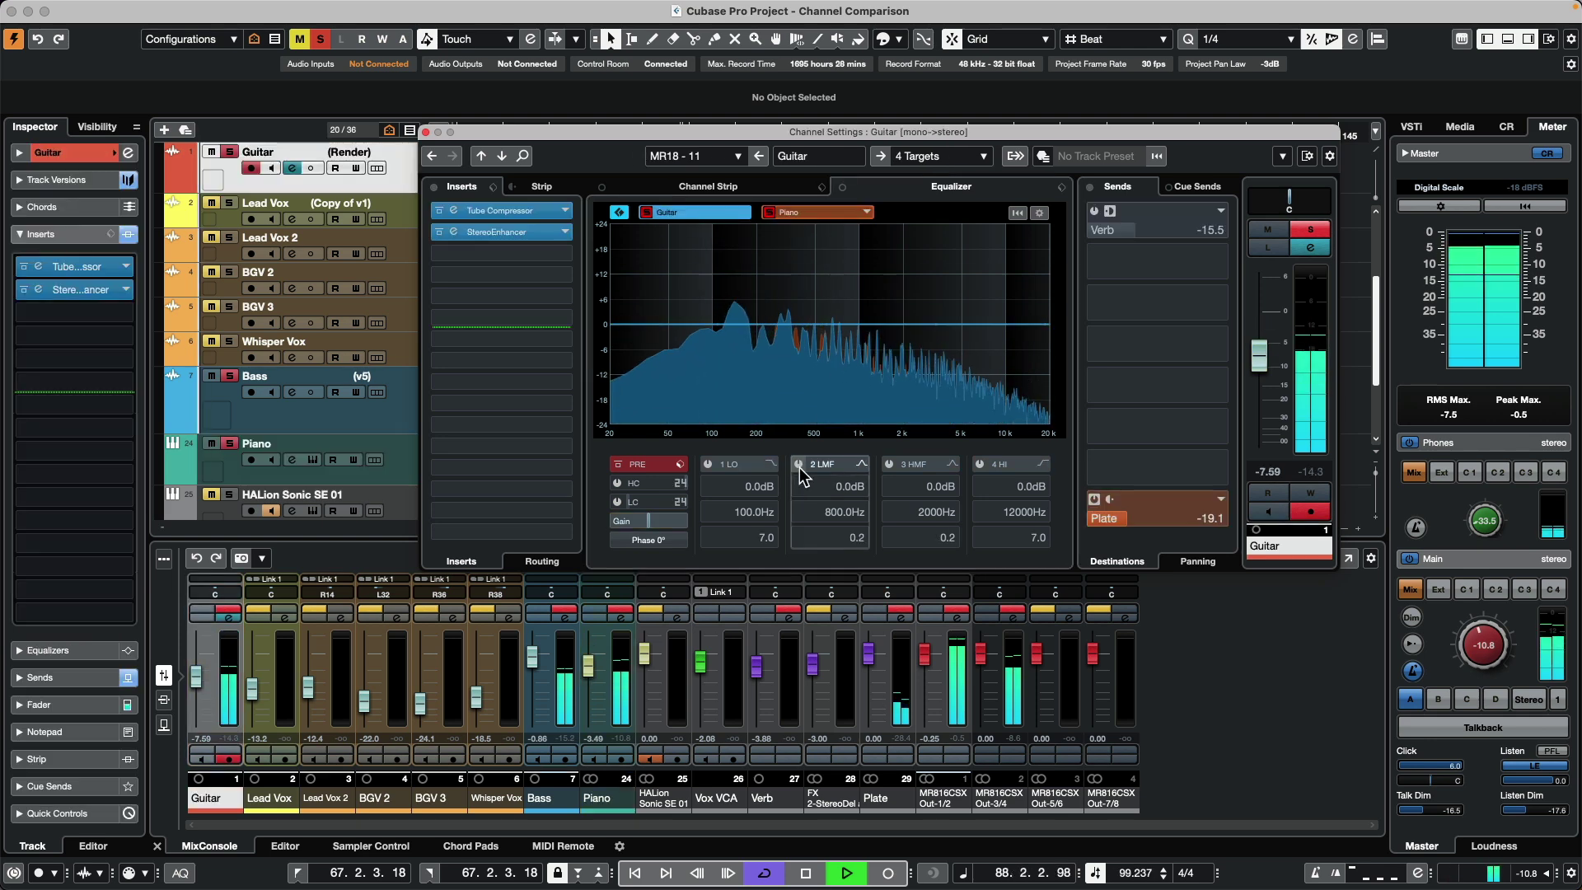
{"action": "type", "text": "4.6"}
{"action": "key", "text": "Return"}
{"action": "left_click_drag", "start_coordinate": [845, 323], "coordinate": [796, 375]}
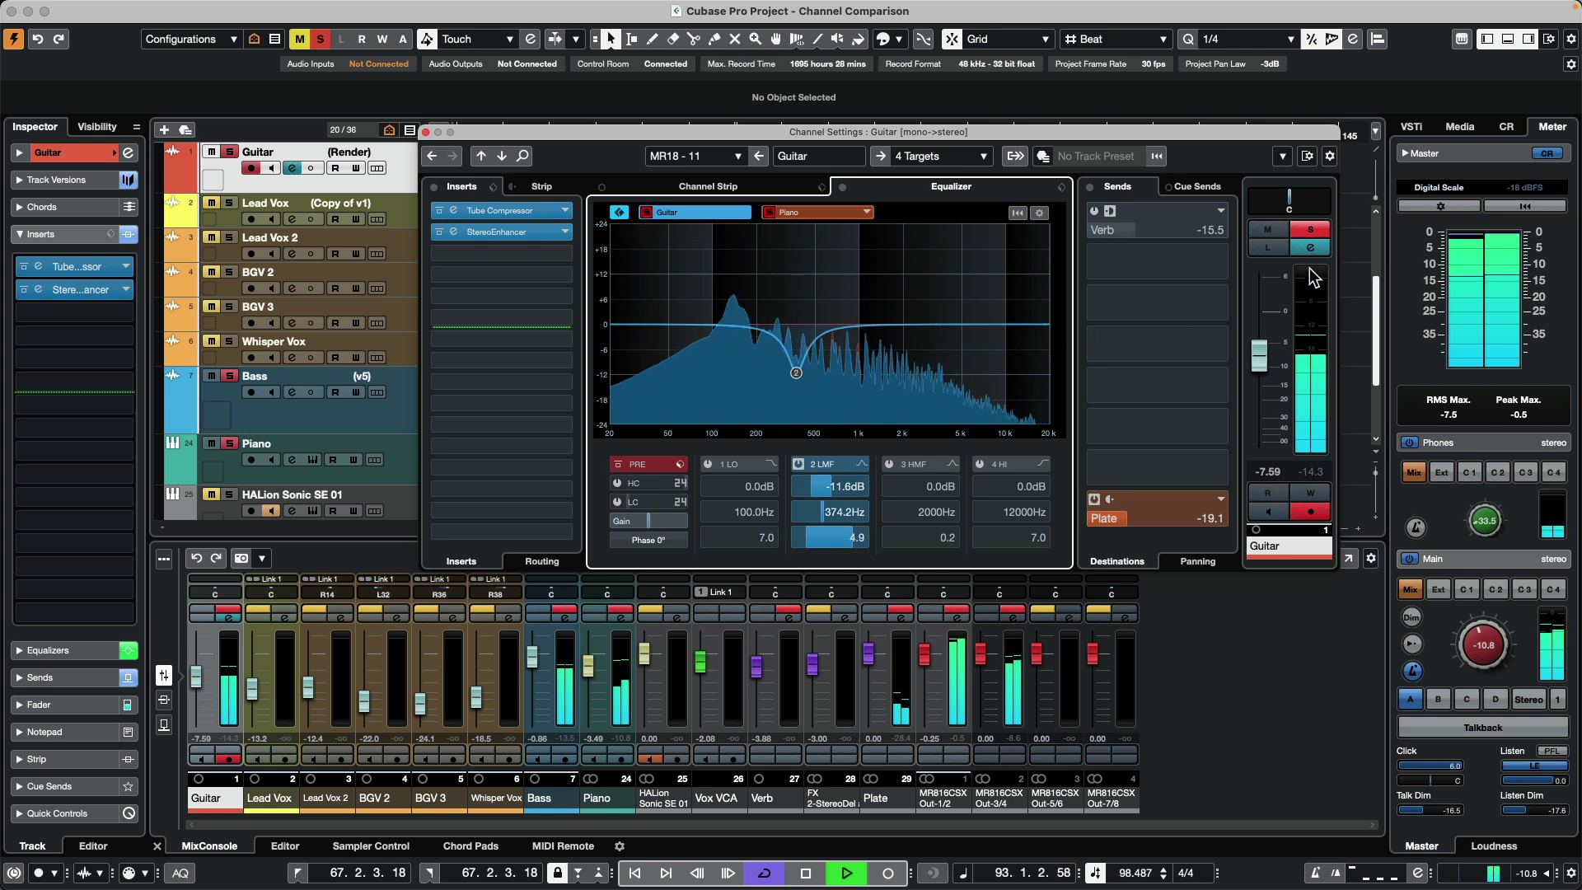
While auditioning the Guitar with Listen, refine the cut to -12.2 dB at 231.6 Hz, Q 4.5.
{"action": "left_click", "coordinate": [1269, 248]}
{"action": "mouse_move", "coordinate": [792, 383]}
{"action": "left_mouse_down"}
{"action": "mouse_move", "coordinate": [797, 339]}
{"action": "mouse_move", "coordinate": [743, 380]}
{"action": "mouse_move", "coordinate": [778, 383]}
{"action": "left_mouse_up"}
{"action": "mouse_move", "coordinate": [842, 531]}
{"action": "left_mouse_down"}
{"action": "mouse_move", "coordinate": [857, 533]}
{"action": "mouse_move", "coordinate": [817, 536]}
{"action": "mouse_move", "coordinate": [847, 521]}
{"action": "left_mouse_up"}
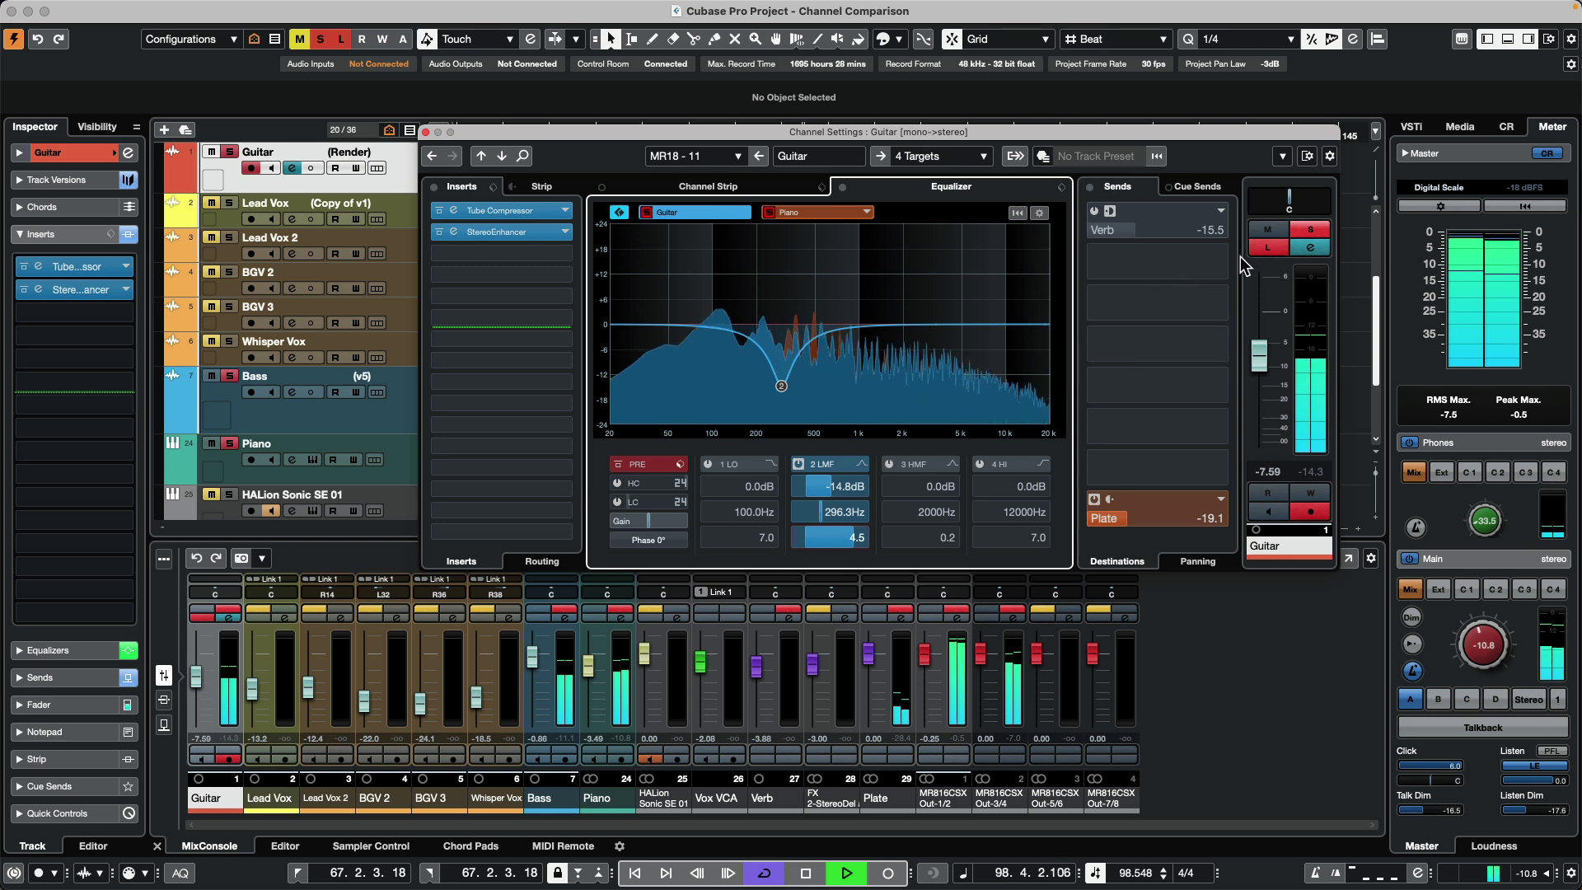
{"action": "mouse_move", "coordinate": [781, 386]}
{"action": "left_mouse_down"}
{"action": "mouse_move", "coordinate": [769, 356]}
{"action": "mouse_move", "coordinate": [766, 374]}
{"action": "left_mouse_up"}
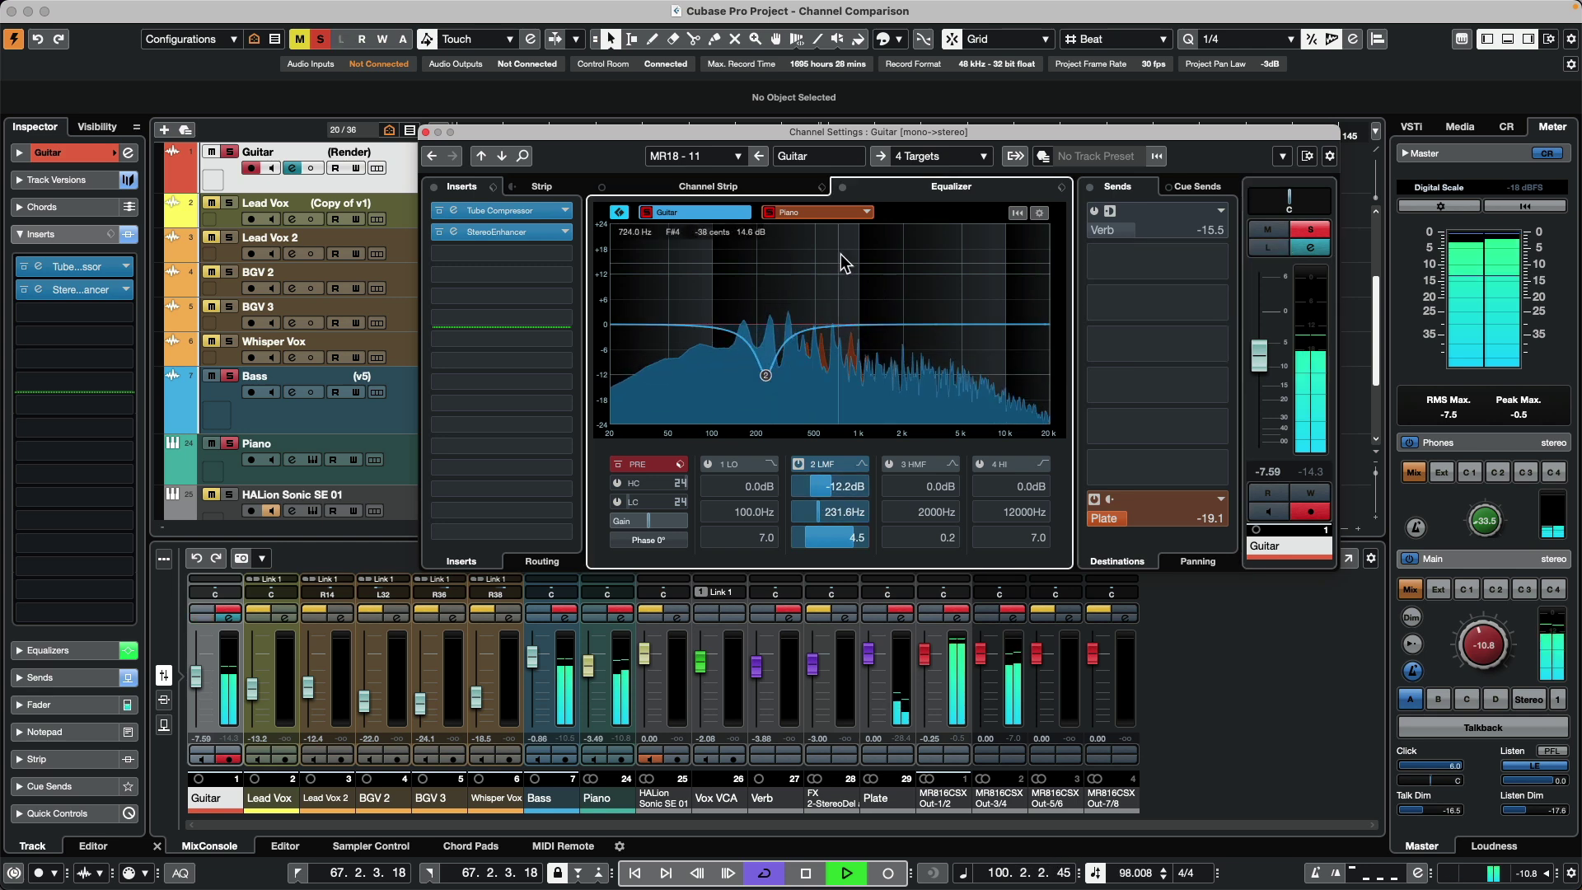
Boost the Piano's HMF band +6.7 dB, narrowed to Q 6.6 and centred at 891.6 Hz.
{"action": "left_click", "coordinate": [824, 212]}
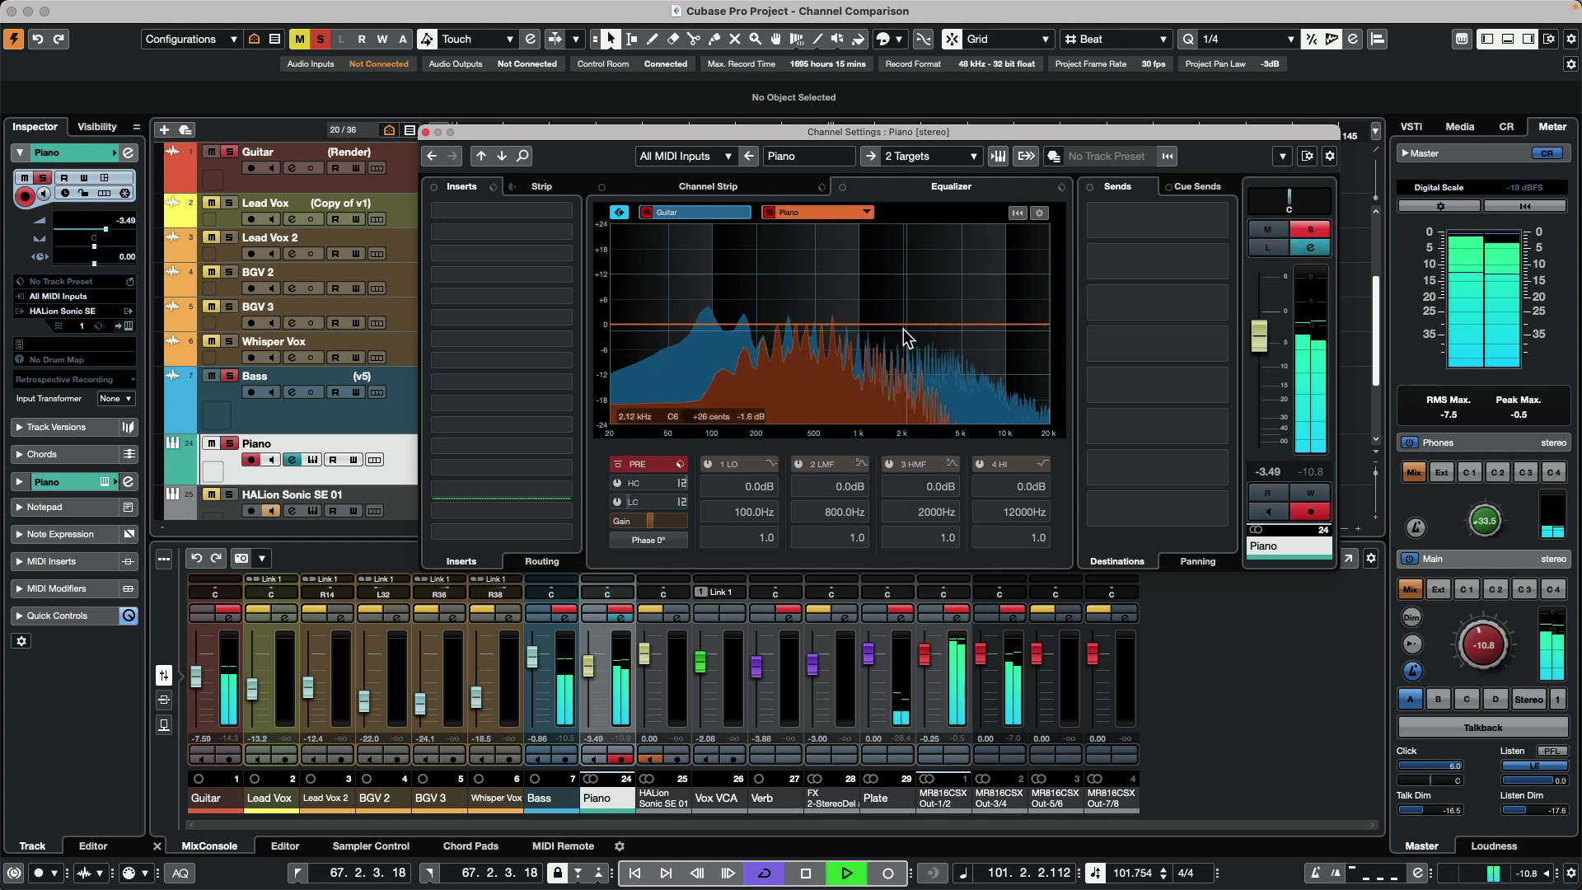
{"action": "left_click_drag", "start_coordinate": [852, 324], "coordinate": [846, 295]}
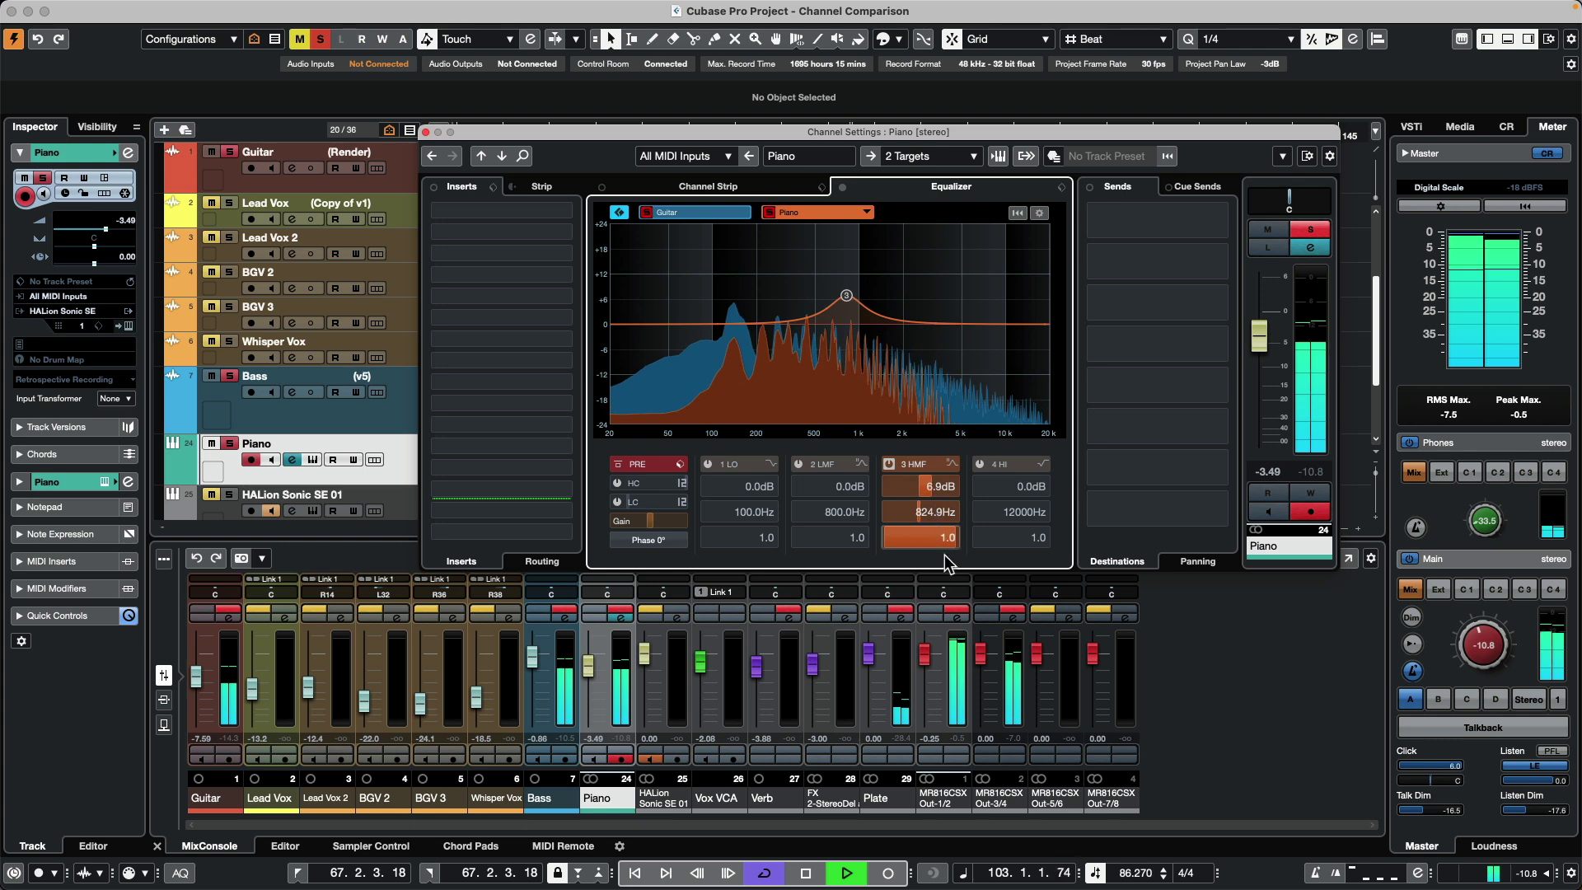
{"action": "left_click_drag", "start_coordinate": [918, 541], "coordinate": [970, 534]}
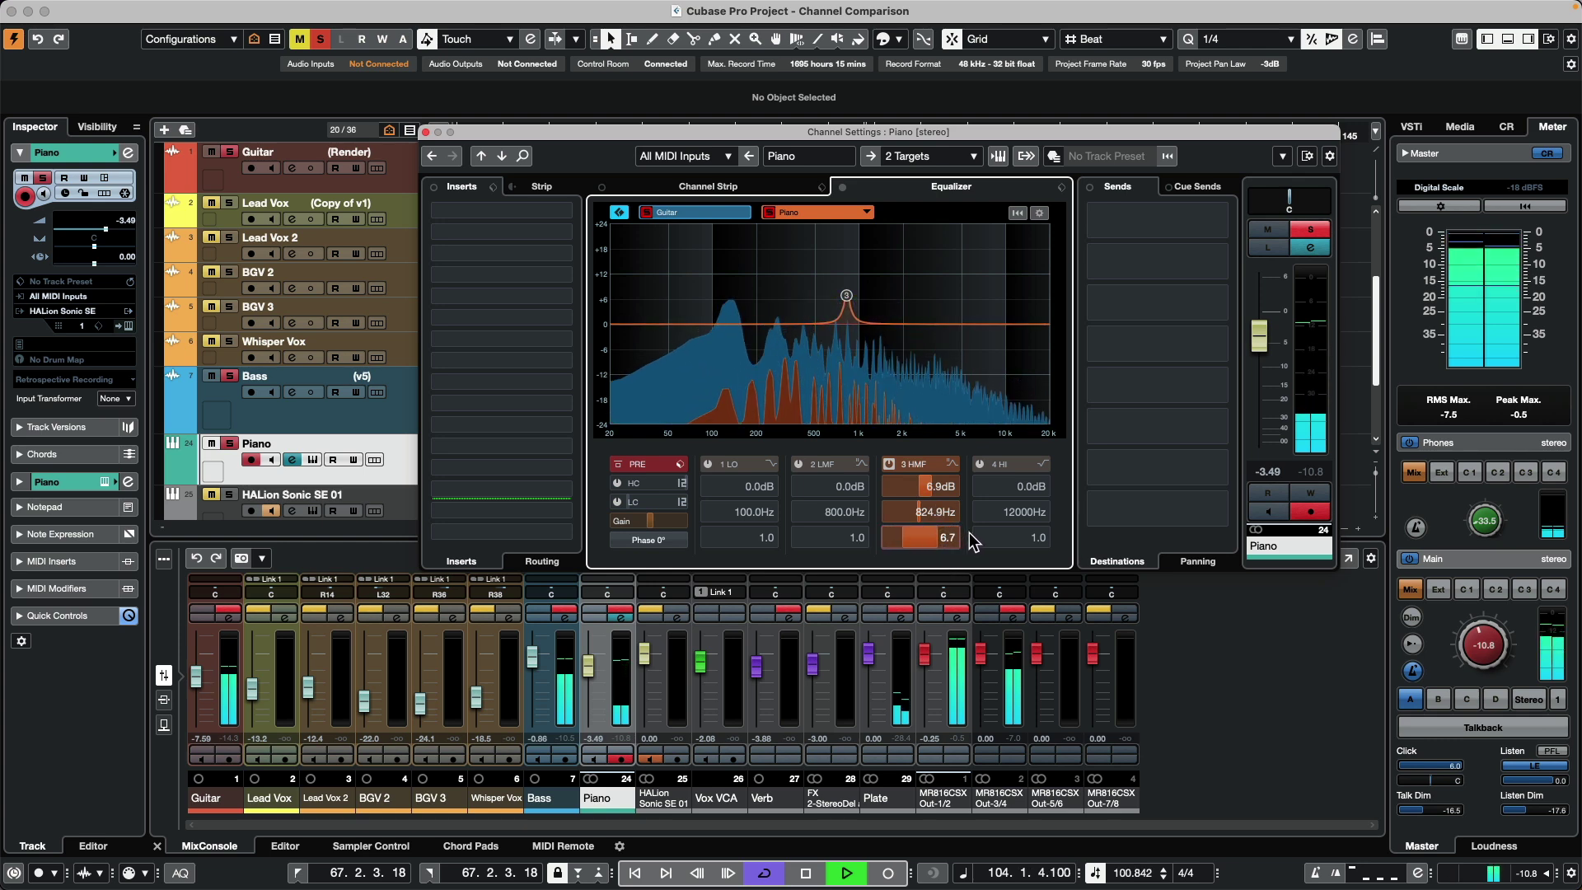
{"action": "left_click_drag", "start_coordinate": [846, 298], "coordinate": [855, 302]}
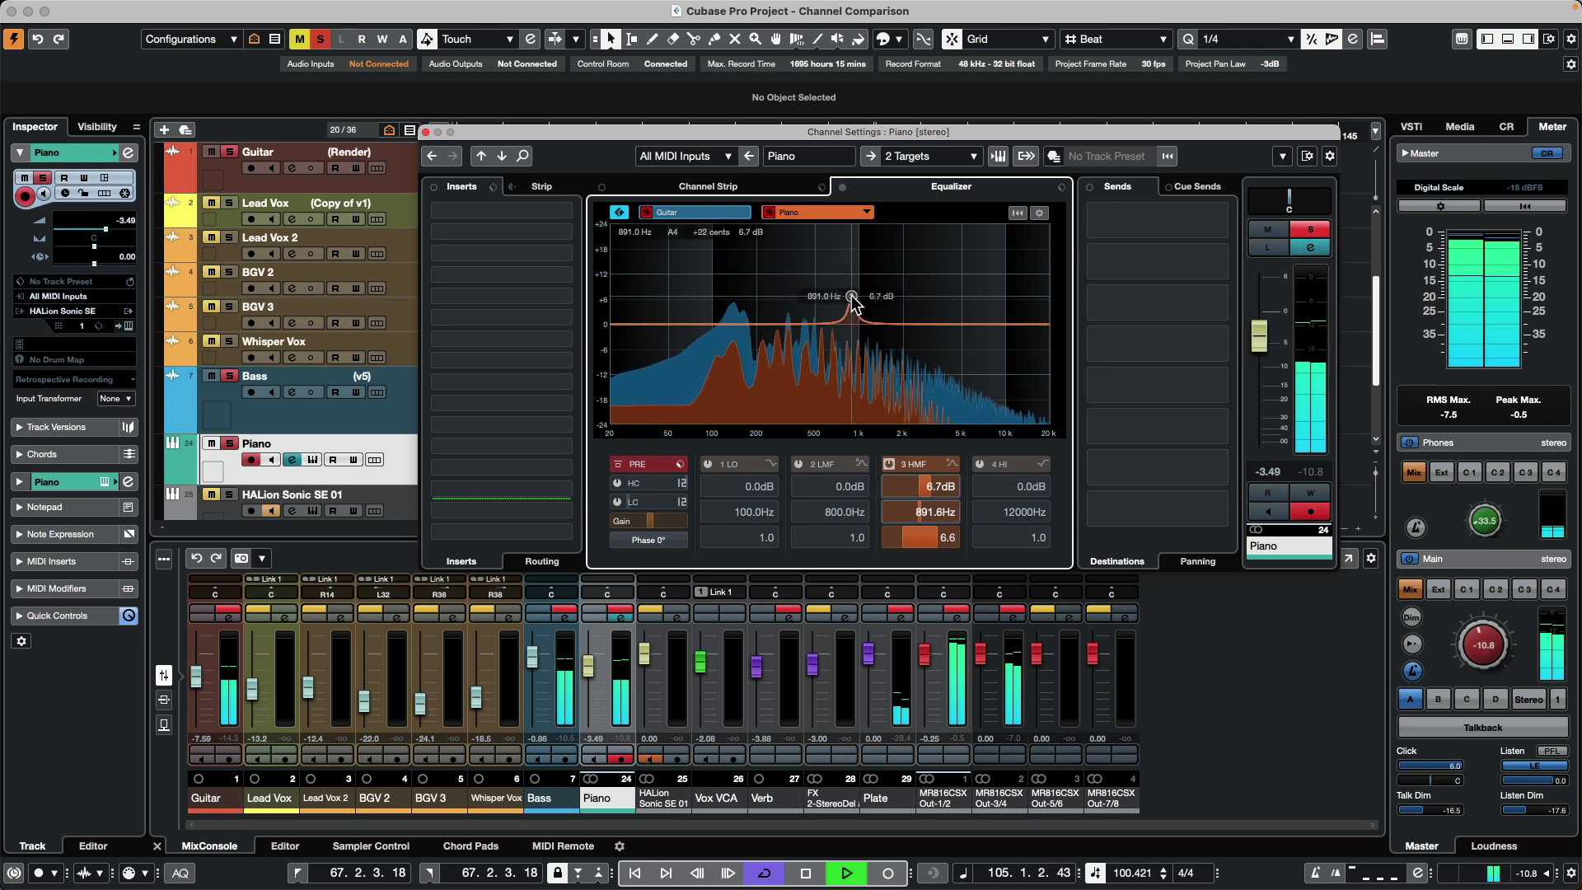
Add and enable a Plate reverb send on the Piano at -30.5 dB, then return to Guitar.
{"action": "left_click", "coordinate": [1106, 512]}
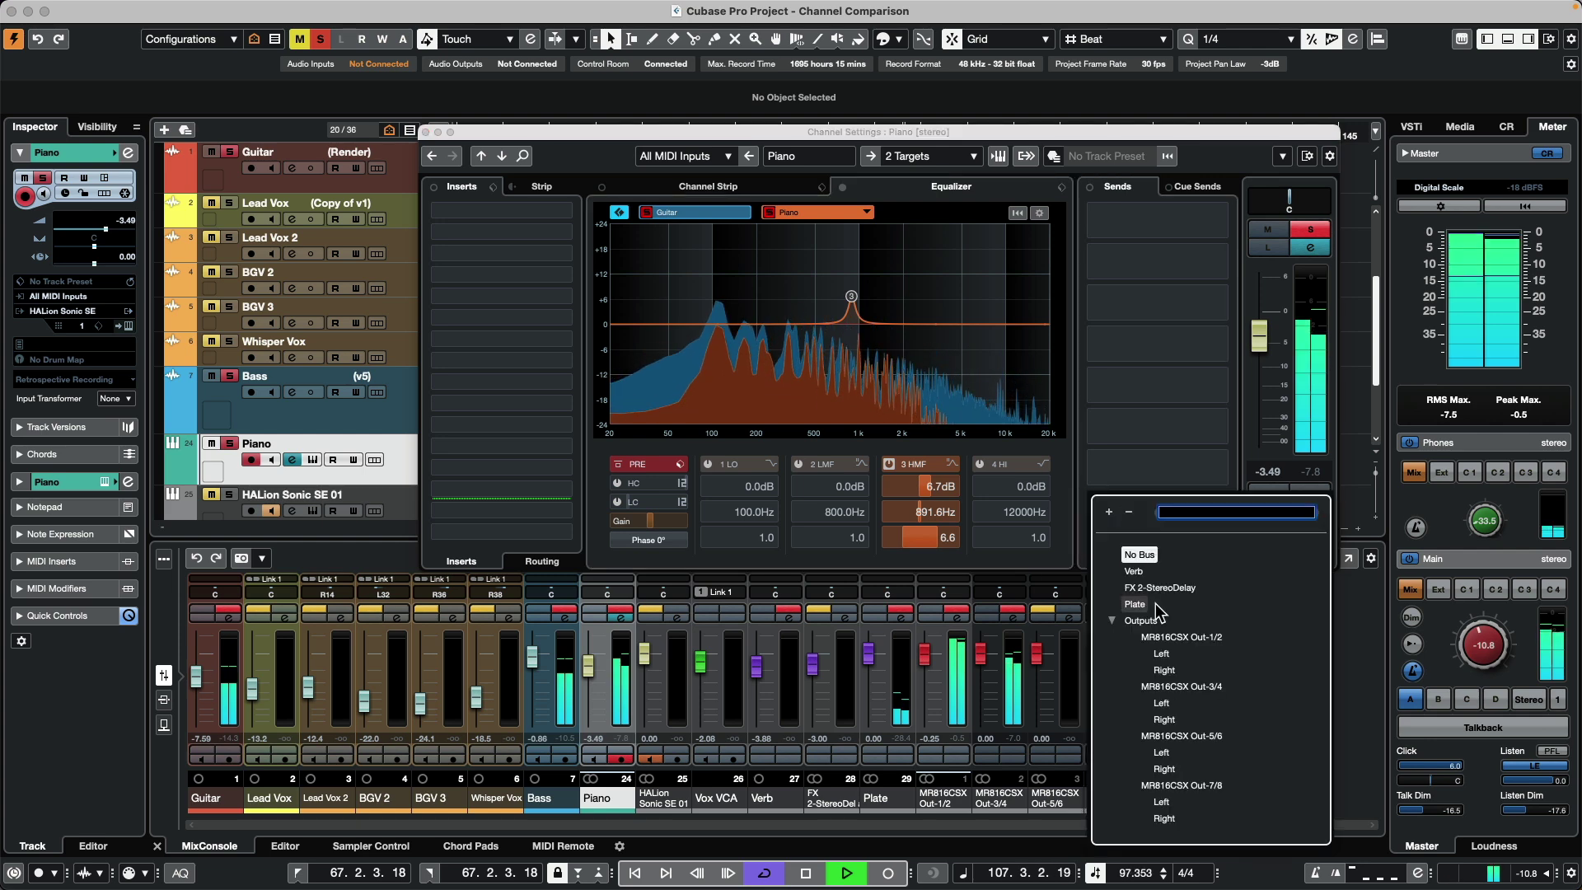
{"action": "left_click", "coordinate": [1141, 605]}
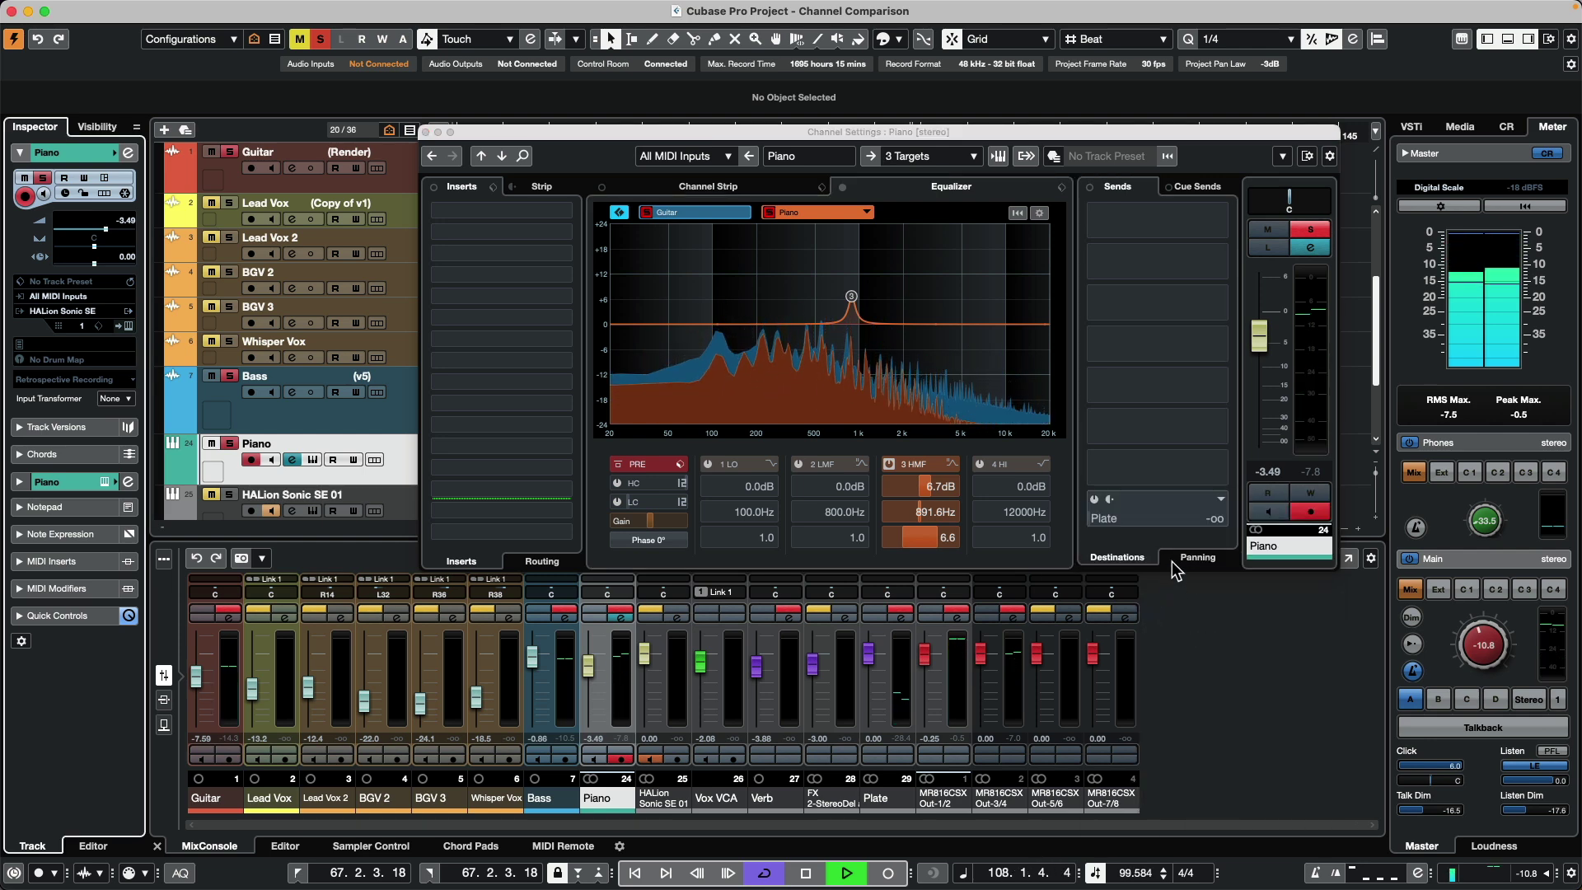
{"action": "left_click", "coordinate": [1092, 499]}
{"action": "left_click_drag", "start_coordinate": [1100, 518], "coordinate": [1144, 524]}
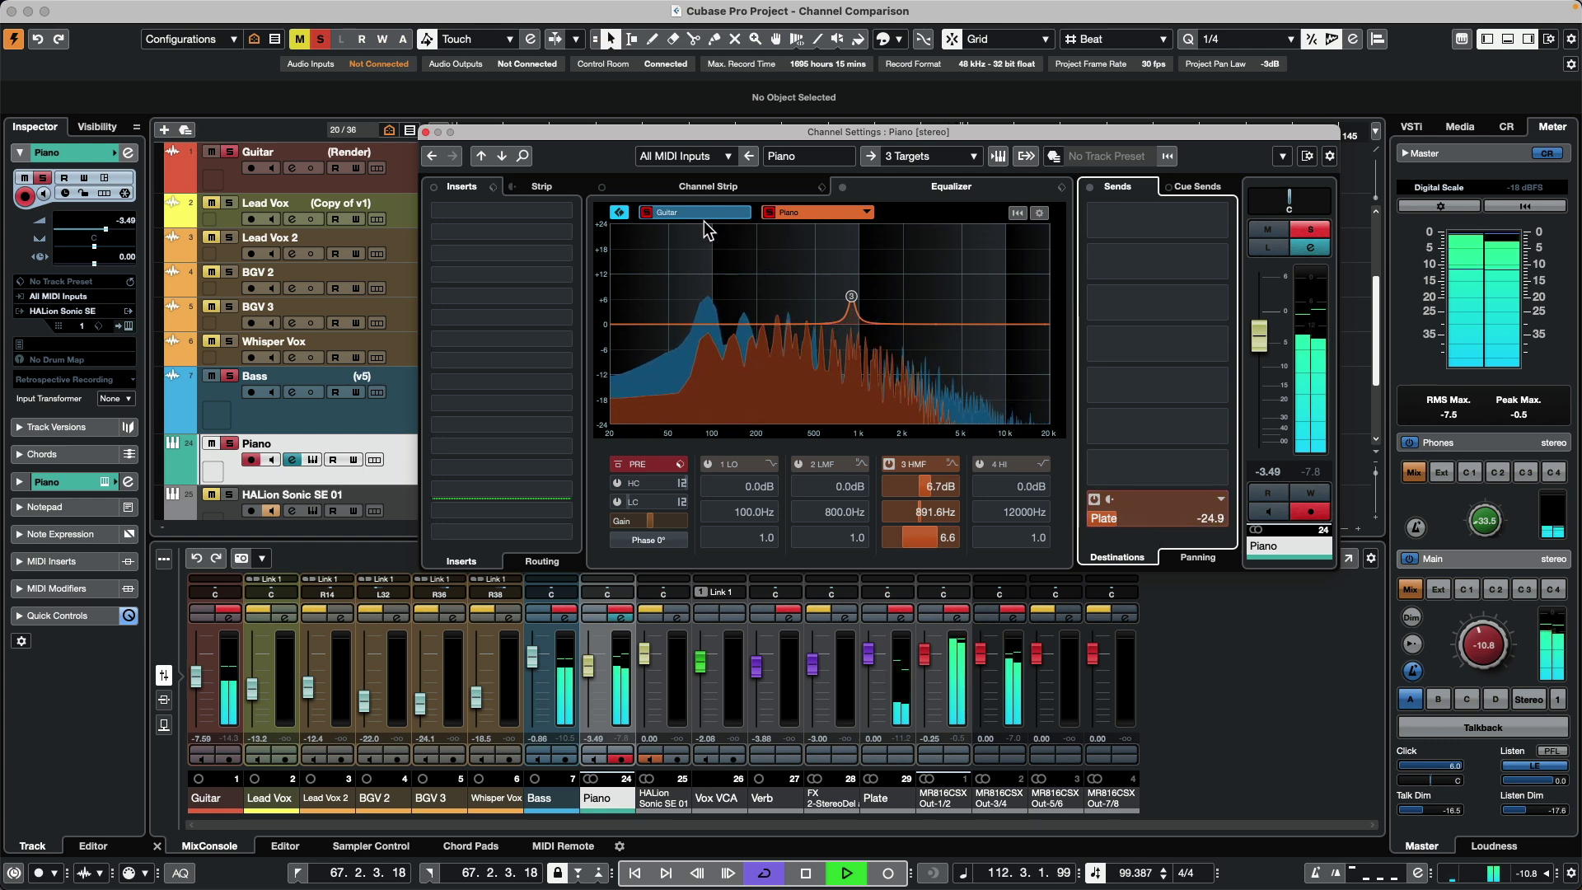
{"action": "mouse_move", "coordinate": [1112, 516]}
{"action": "left_mouse_down"}
{"action": "mouse_move", "coordinate": [1179, 517]}
{"action": "mouse_move", "coordinate": [1110, 521]}
{"action": "left_mouse_up"}
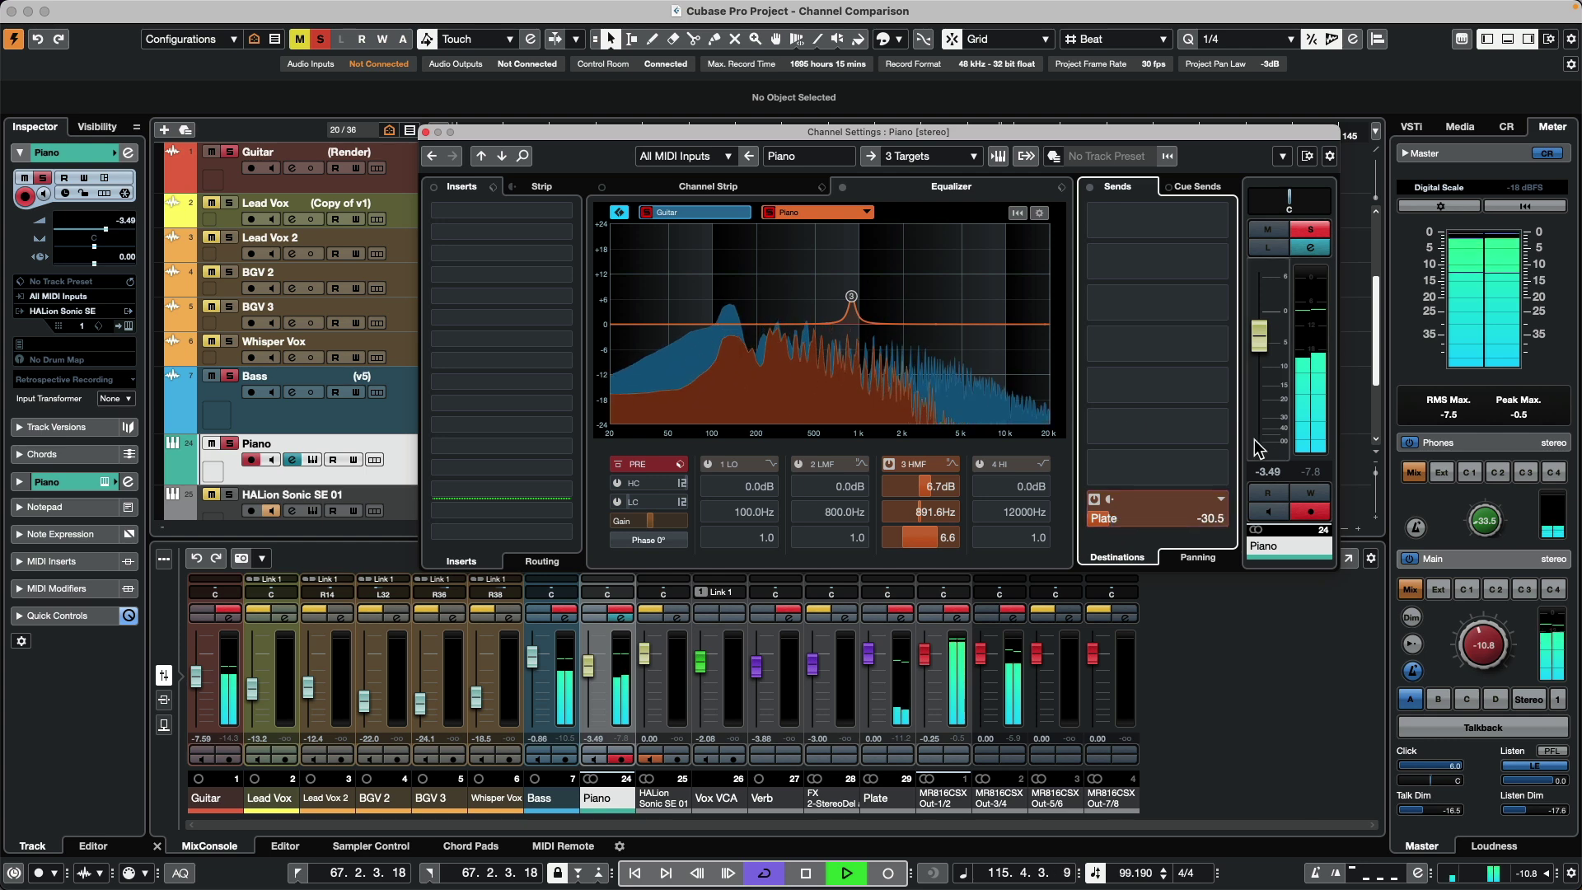
{"action": "left_click", "coordinate": [694, 213]}
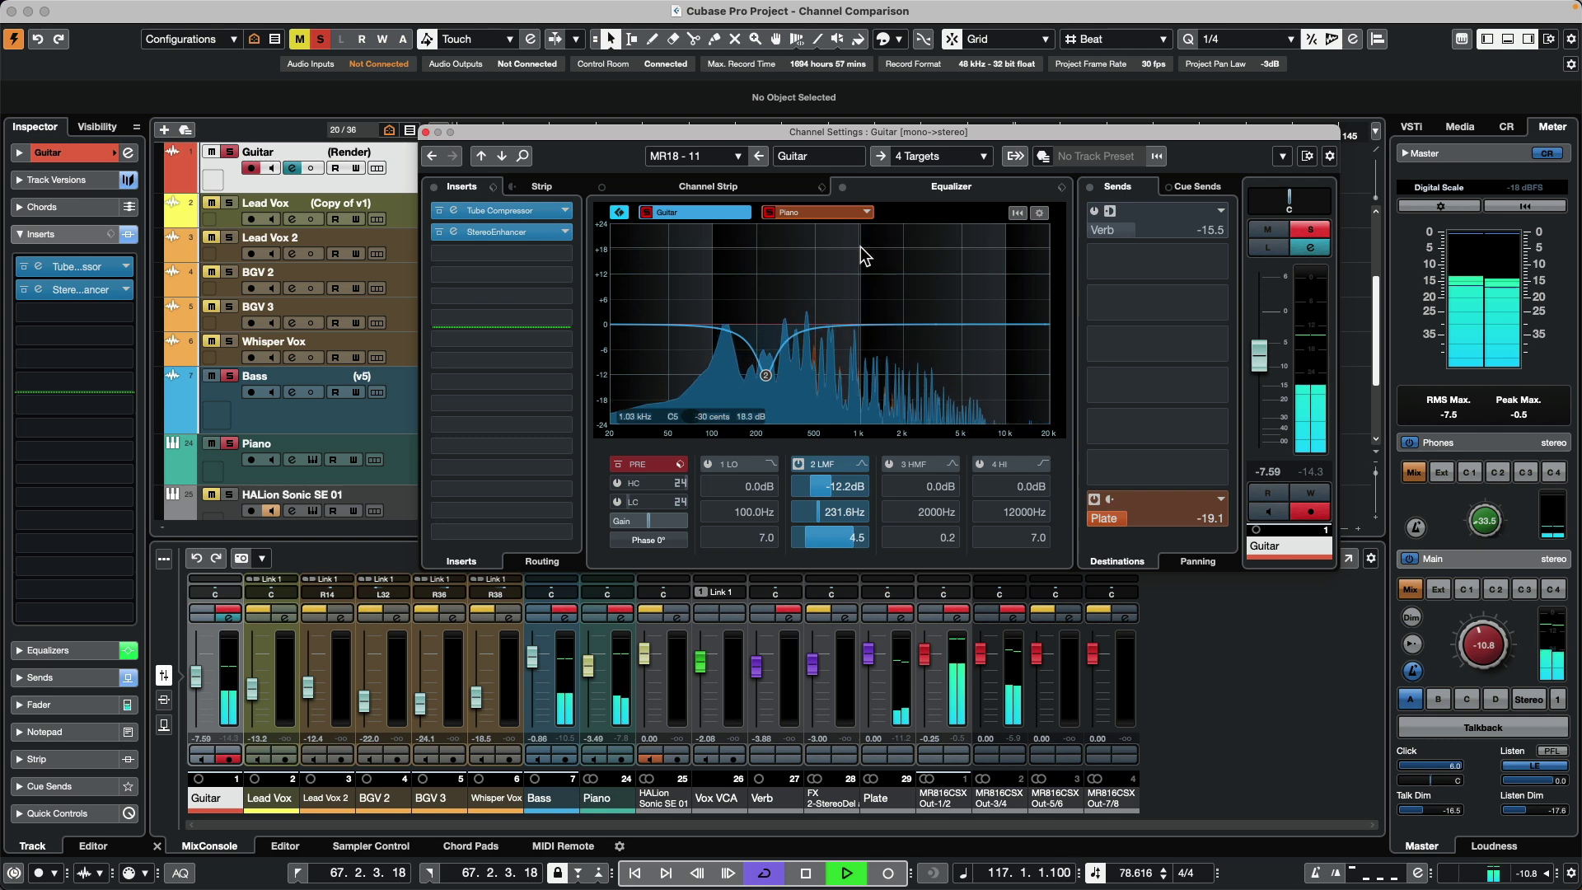
Compare the Guitar EQ against the Bass channel and start playback.
{"action": "left_click", "coordinate": [866, 213]}
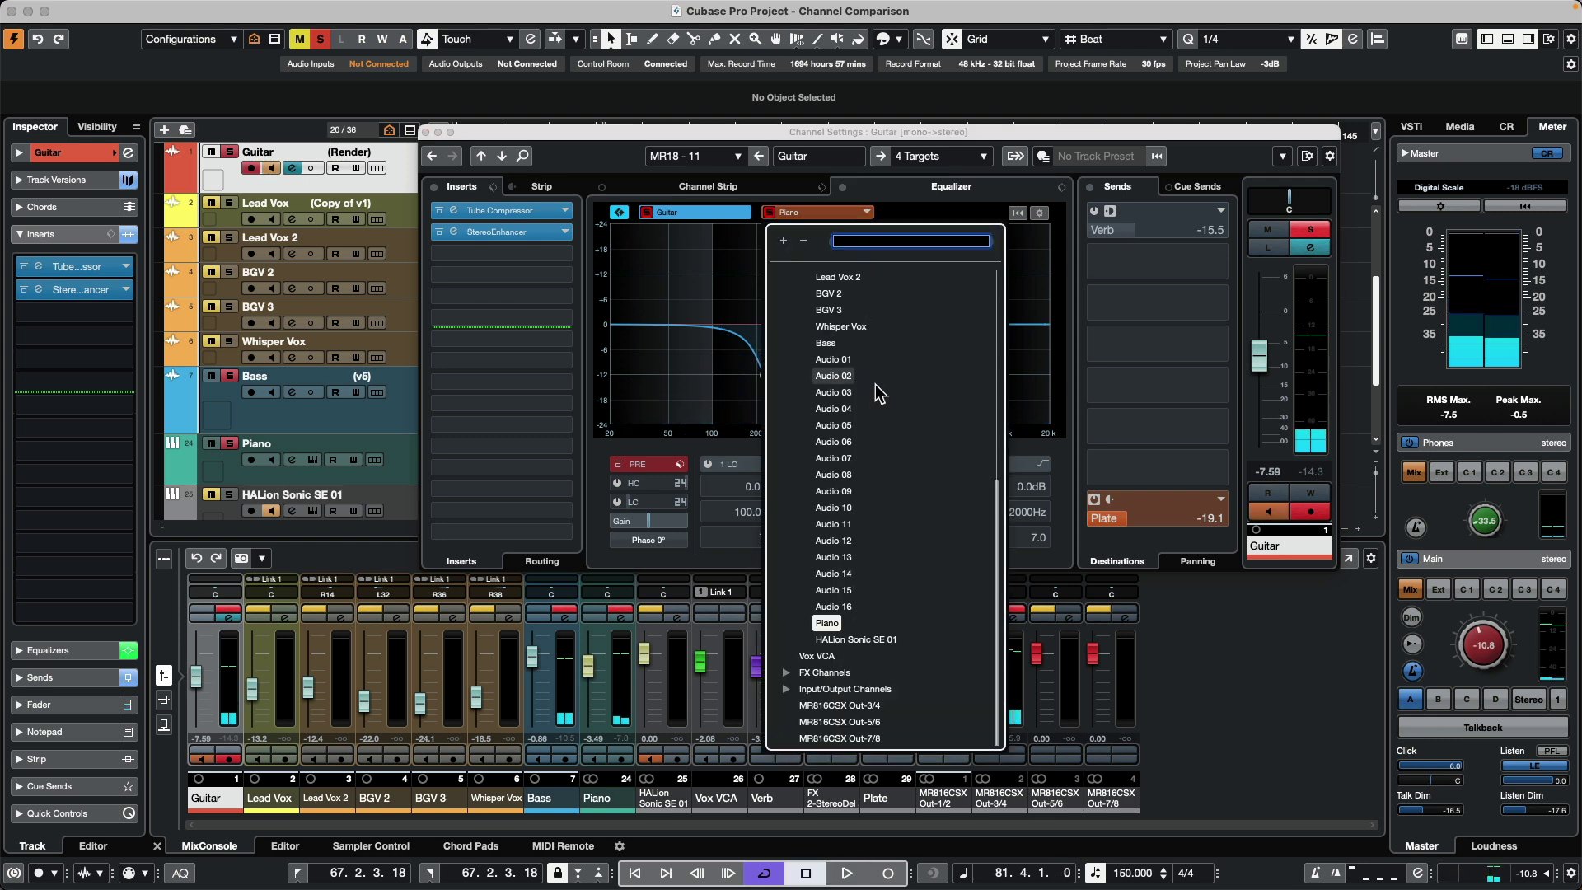
{"action": "left_click", "coordinate": [829, 341]}
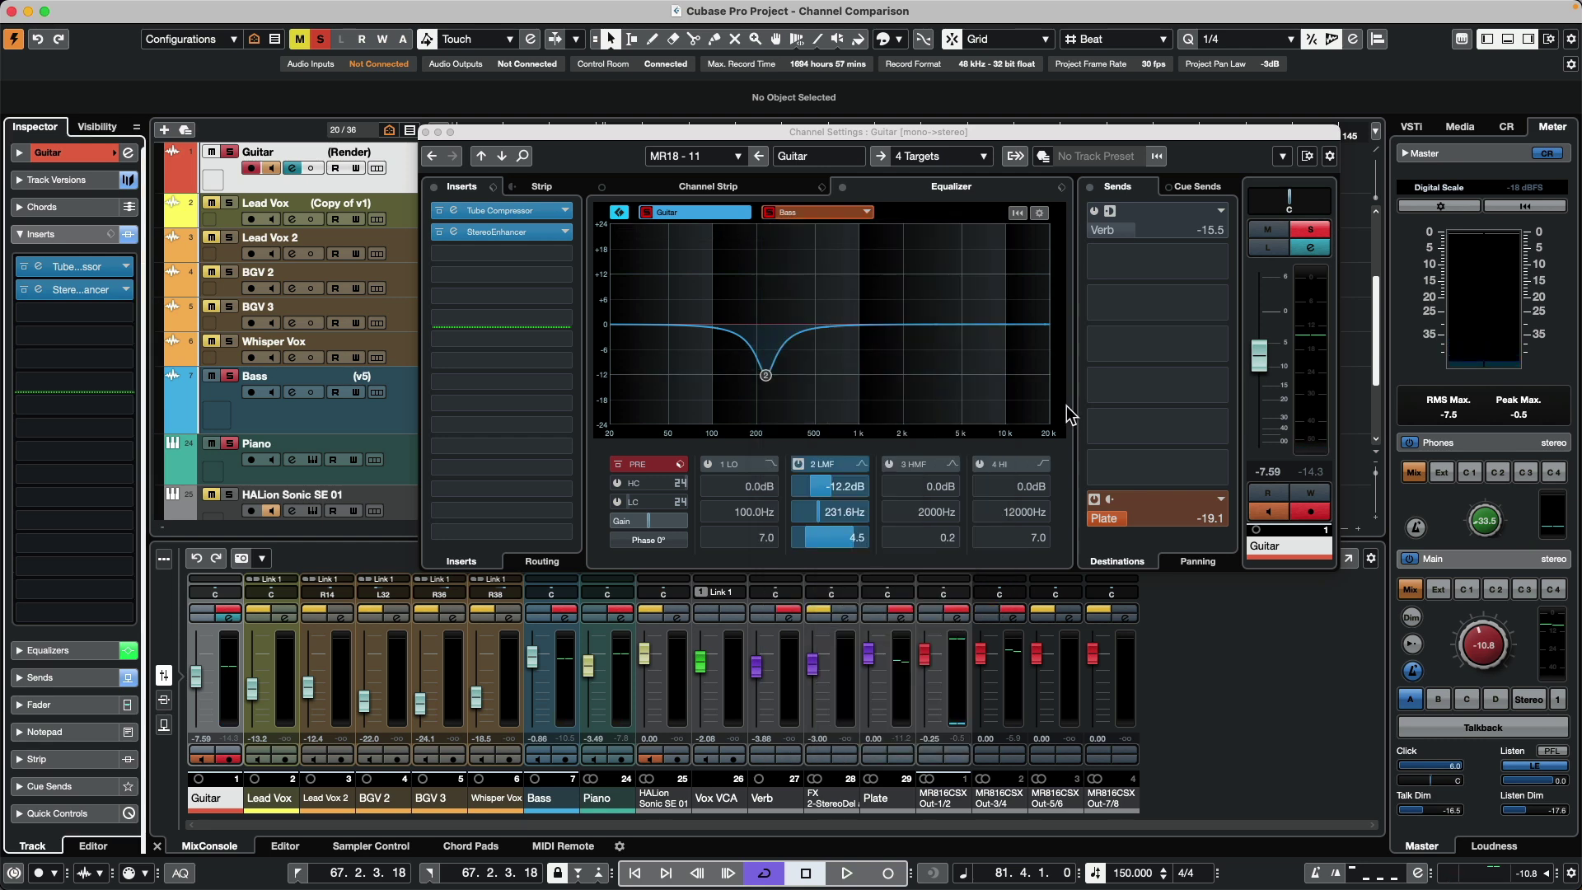
{"action": "key", "text": "space"}
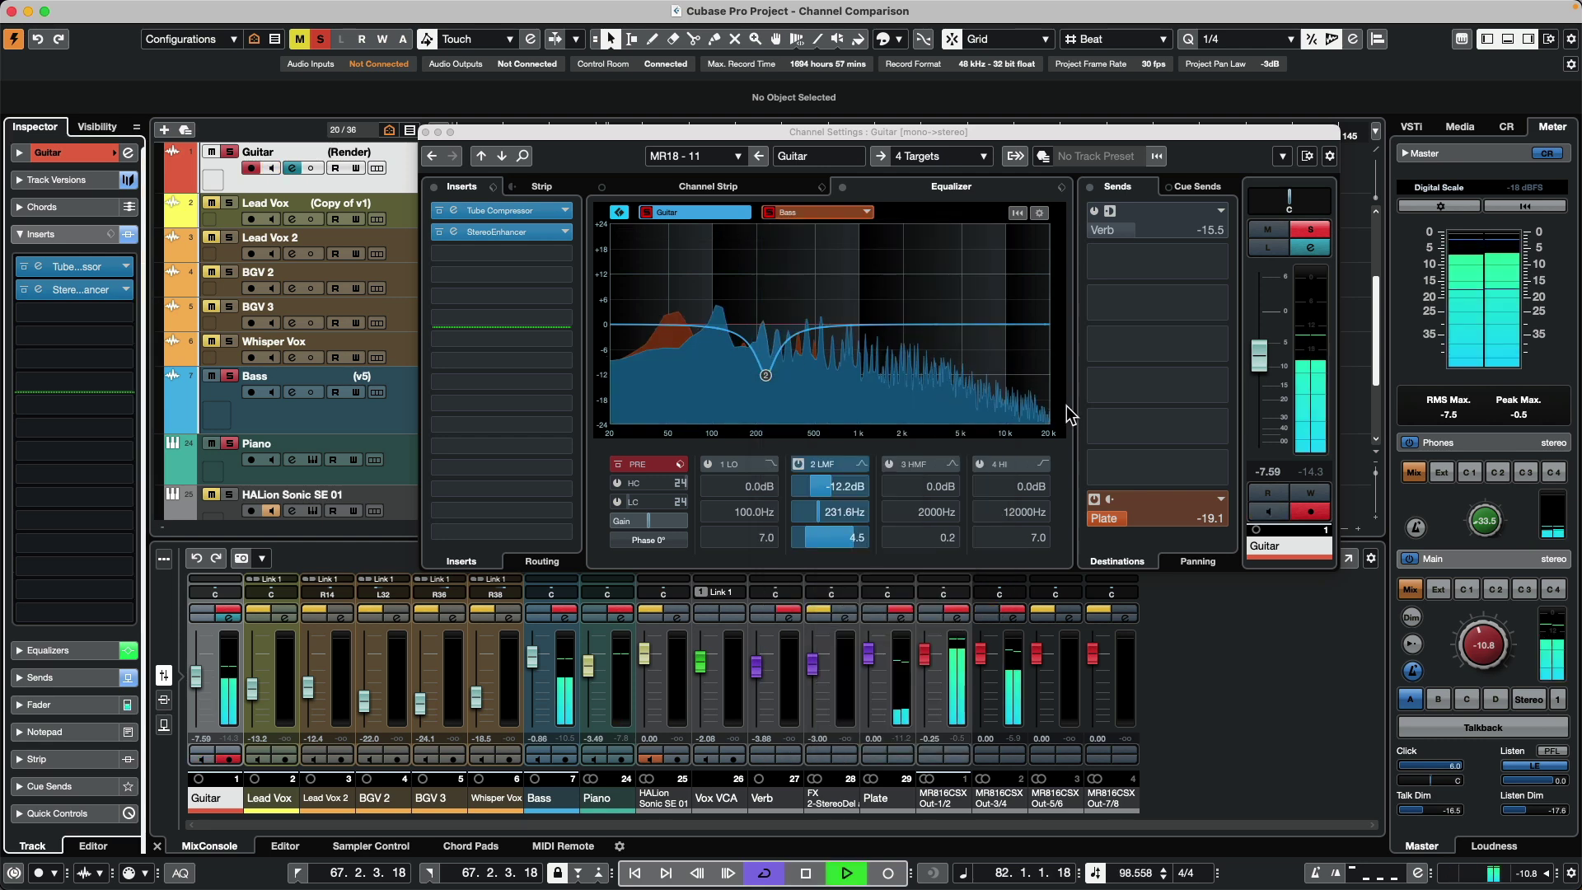
On the Bass EQ, boost band 2 by 11.6 dB at 544.9 Hz and cut band 1 to -12.4 dB.
{"action": "left_click", "coordinate": [809, 213]}
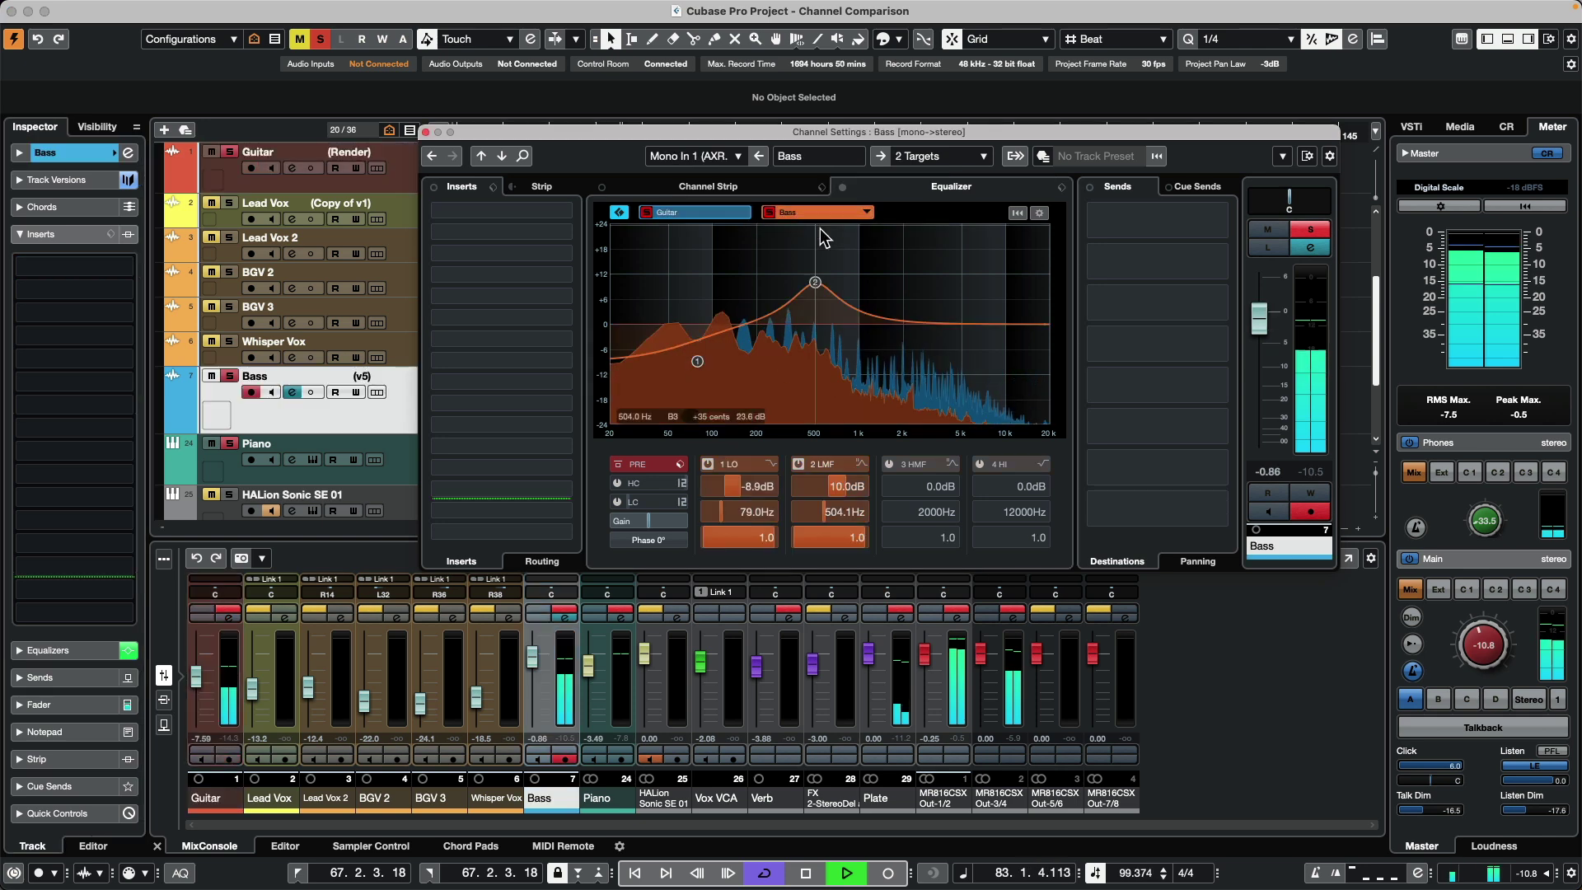
{"action": "left_click_drag", "start_coordinate": [815, 282], "coordinate": [819, 275]}
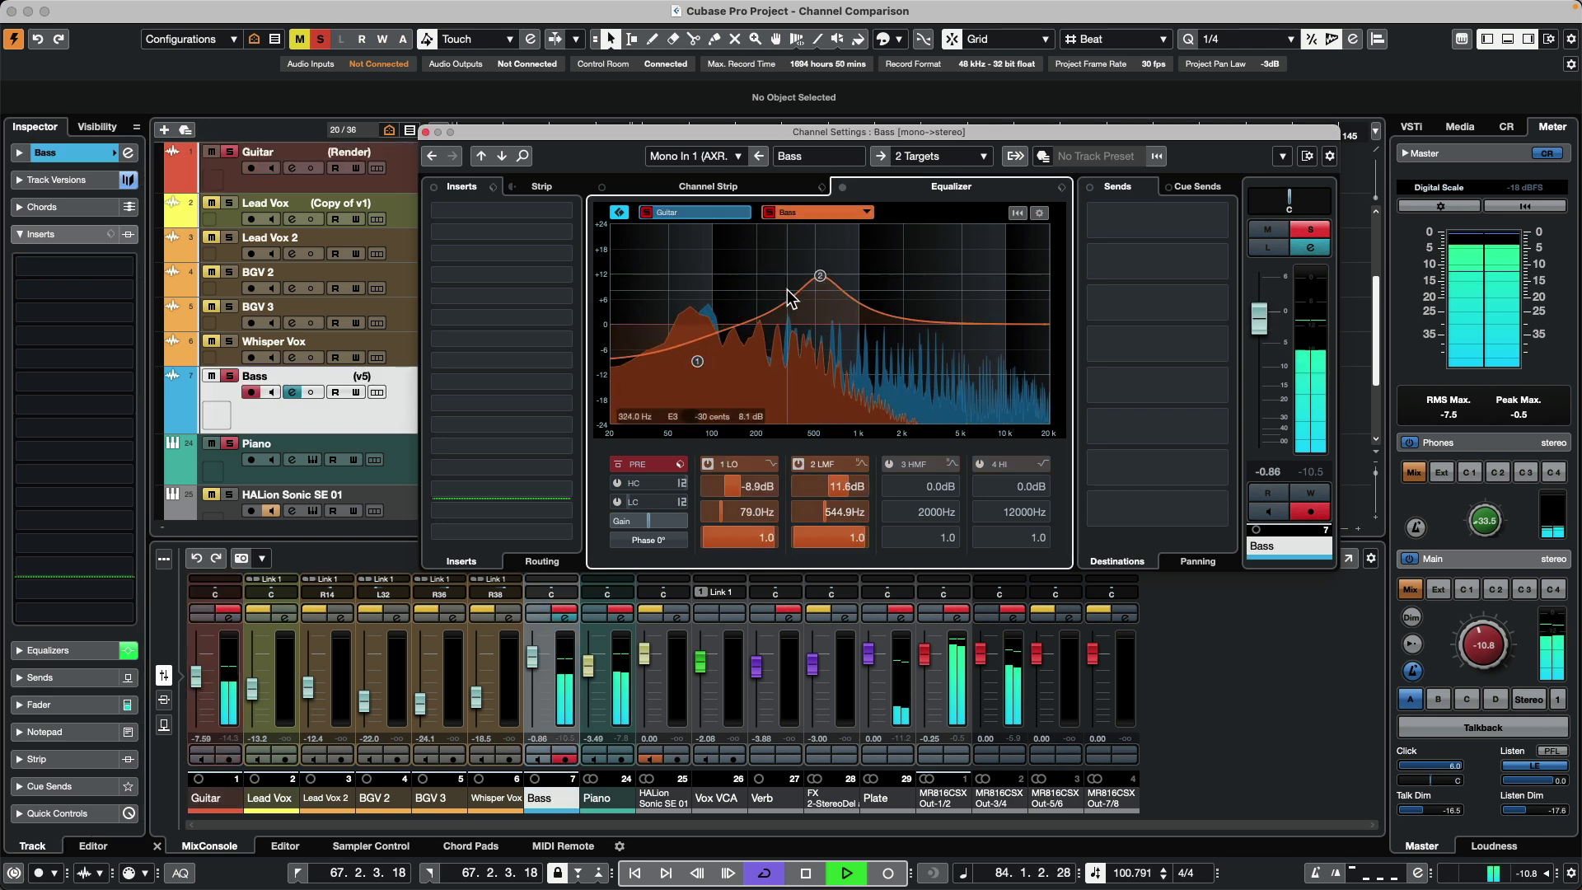
{"action": "left_click_drag", "start_coordinate": [729, 488], "coordinate": [716, 489]}
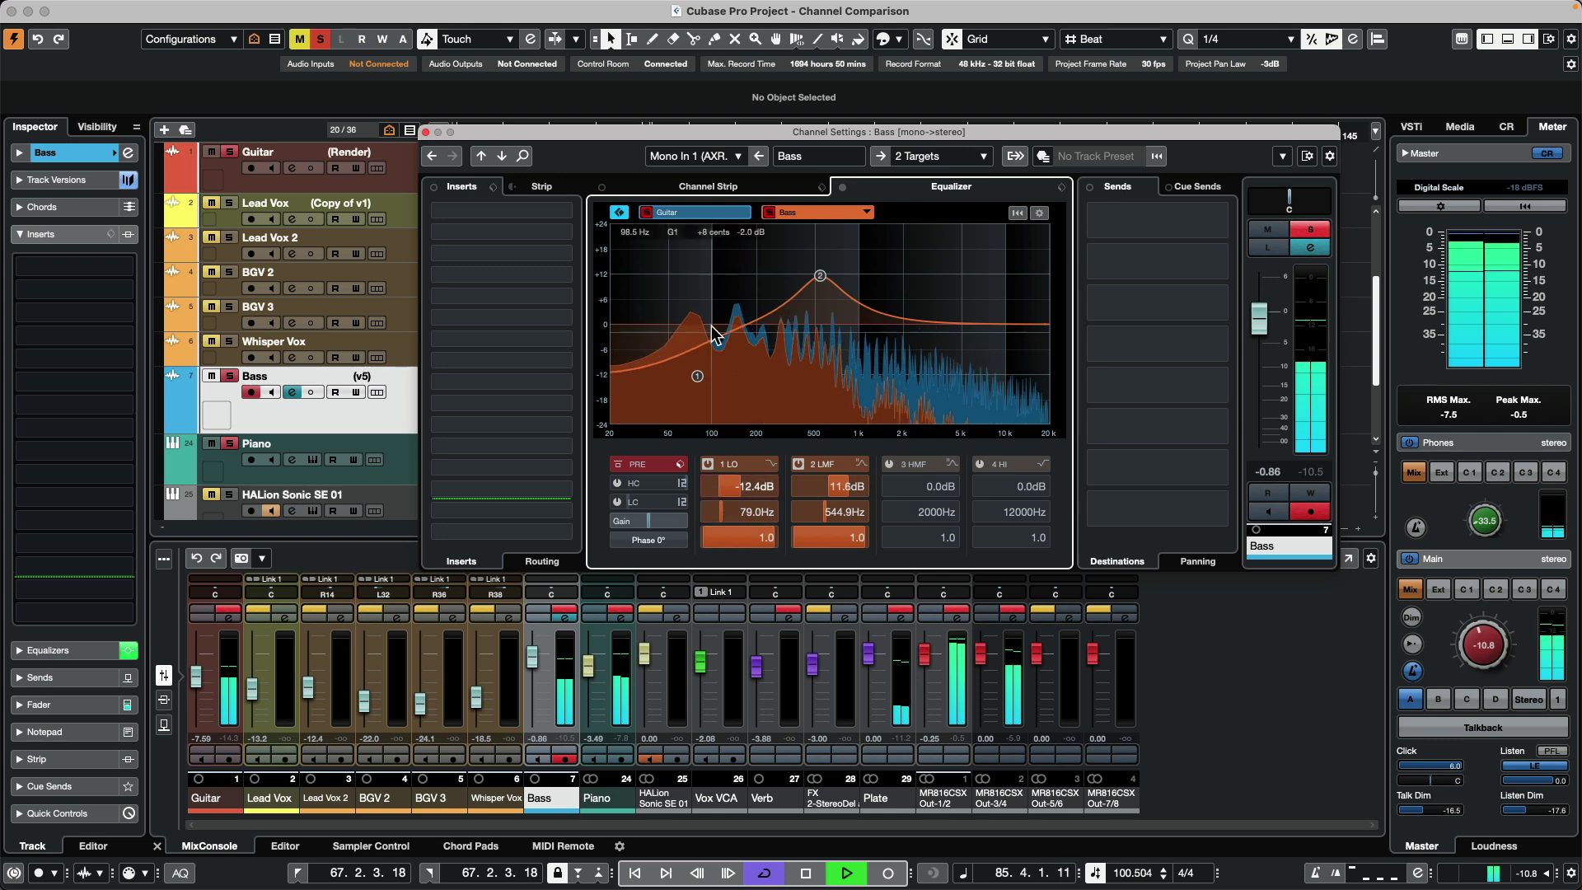
Load a Standard Compressor on the Bass with -26.9 dB threshold and 634 ms release, then stop playback.
{"action": "left_click", "coordinate": [717, 190]}
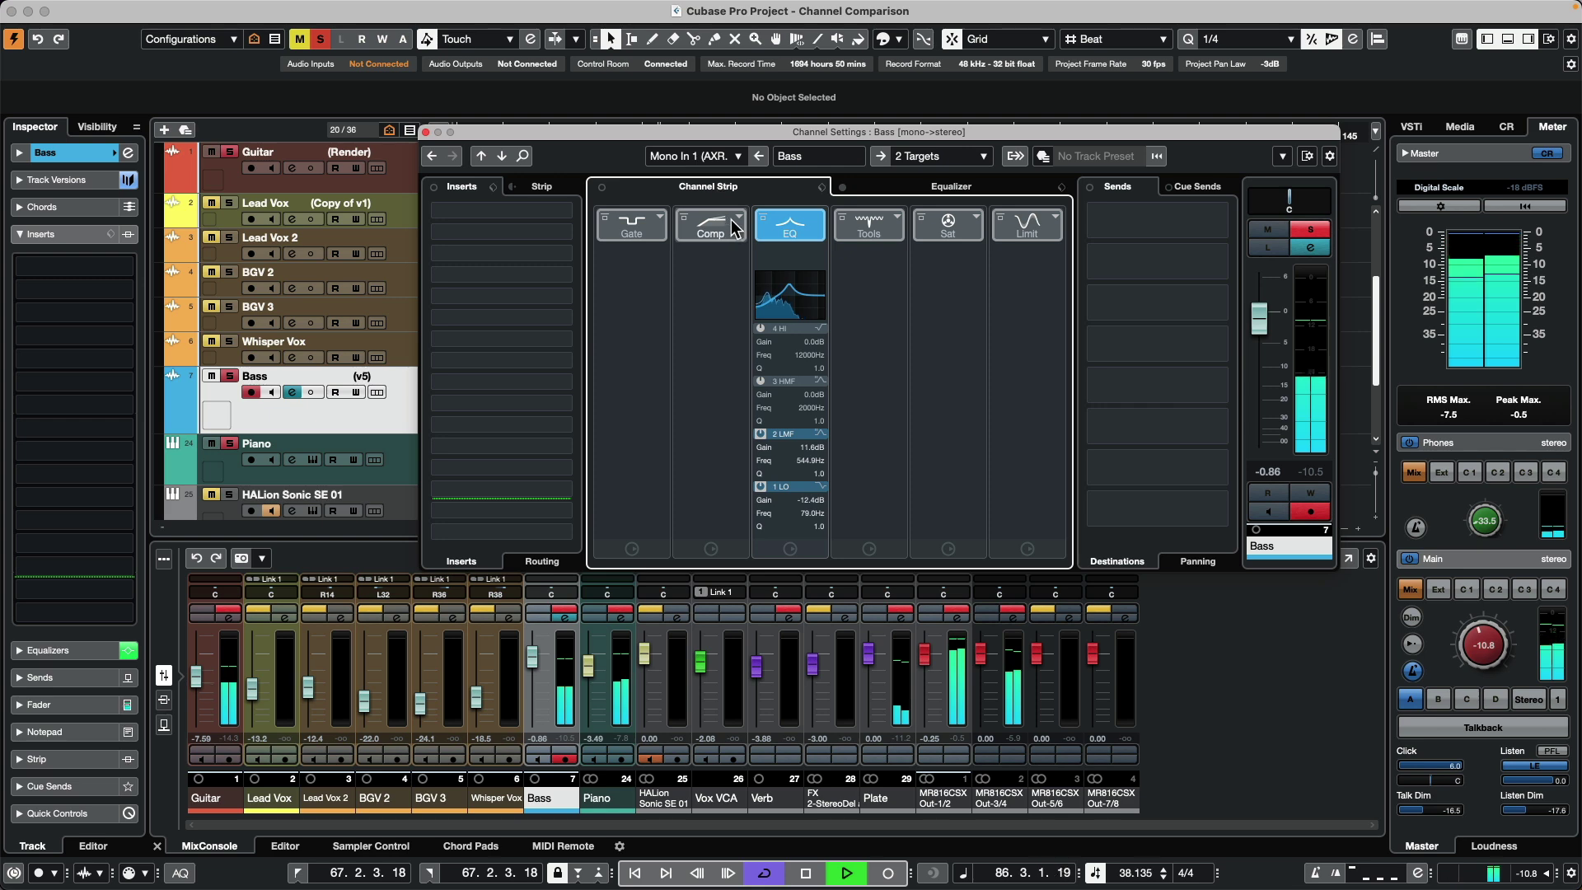
{"action": "left_click", "coordinate": [733, 221]}
{"action": "left_click", "coordinate": [748, 258]}
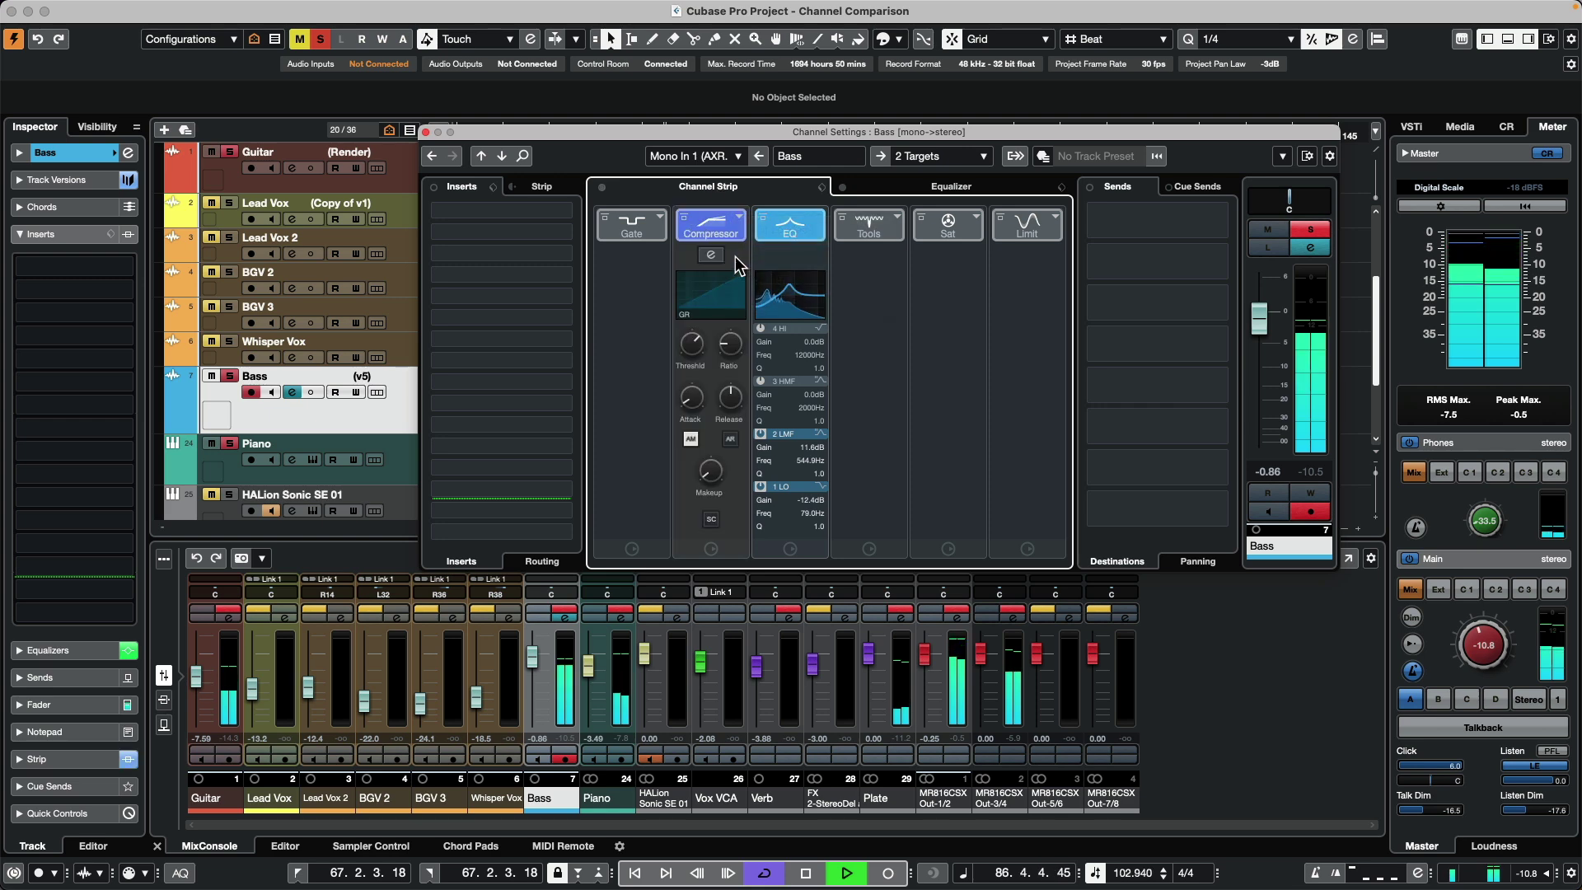
{"action": "left_click", "coordinate": [712, 255]}
{"action": "mouse_move", "coordinate": [931, 314]}
{"action": "left_mouse_down"}
{"action": "mouse_move", "coordinate": [908, 328]}
{"action": "mouse_move", "coordinate": [955, 311]}
{"action": "left_mouse_up"}
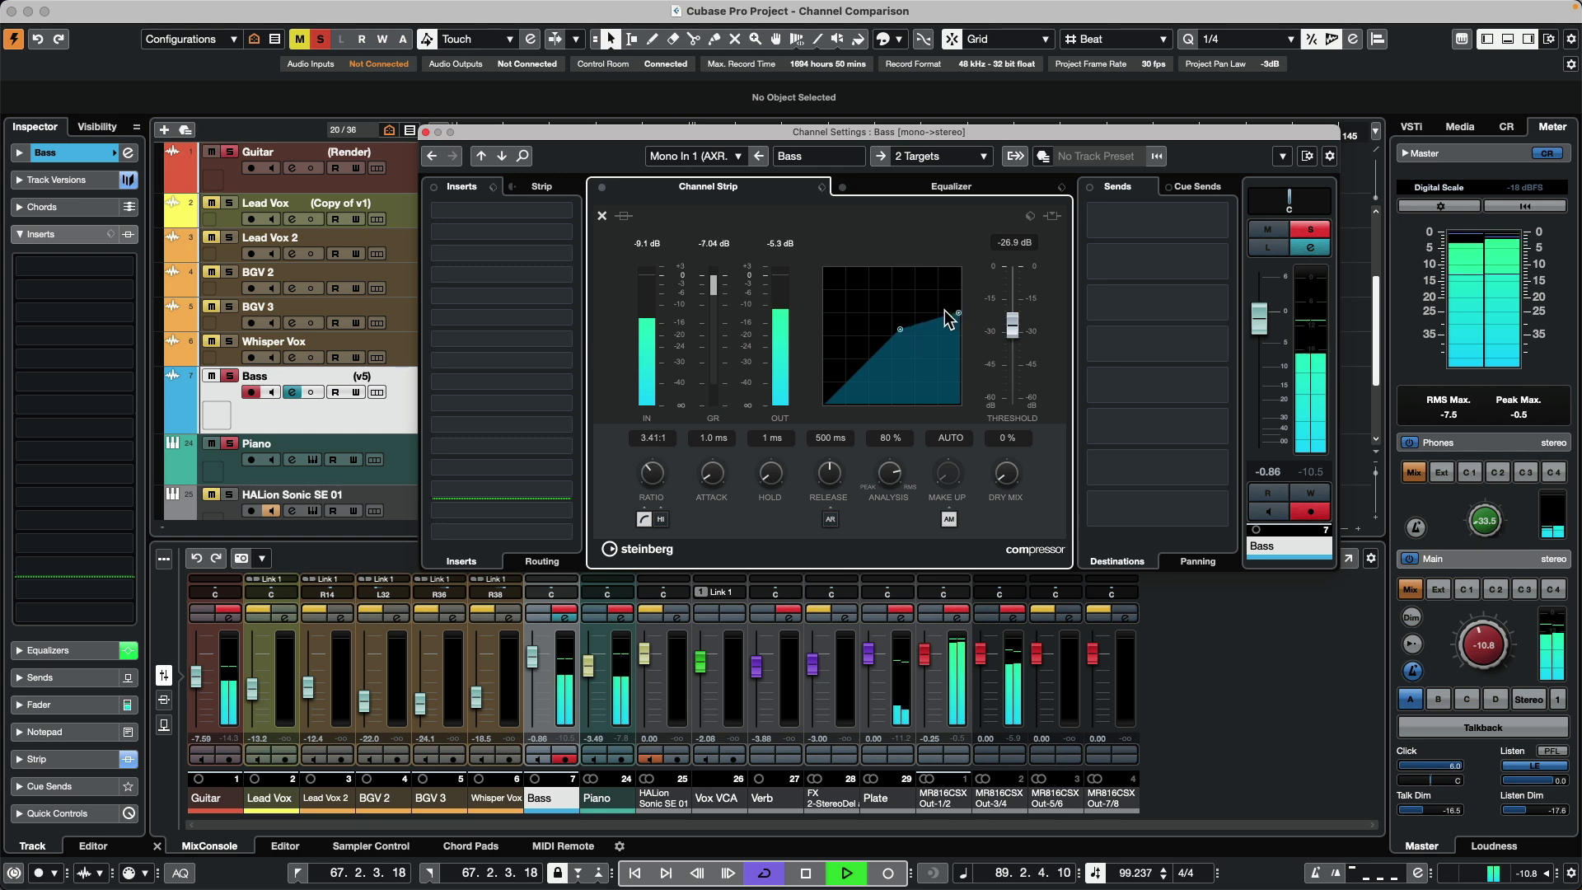
{"action": "left_click_drag", "start_coordinate": [833, 475], "coordinate": [832, 453]}
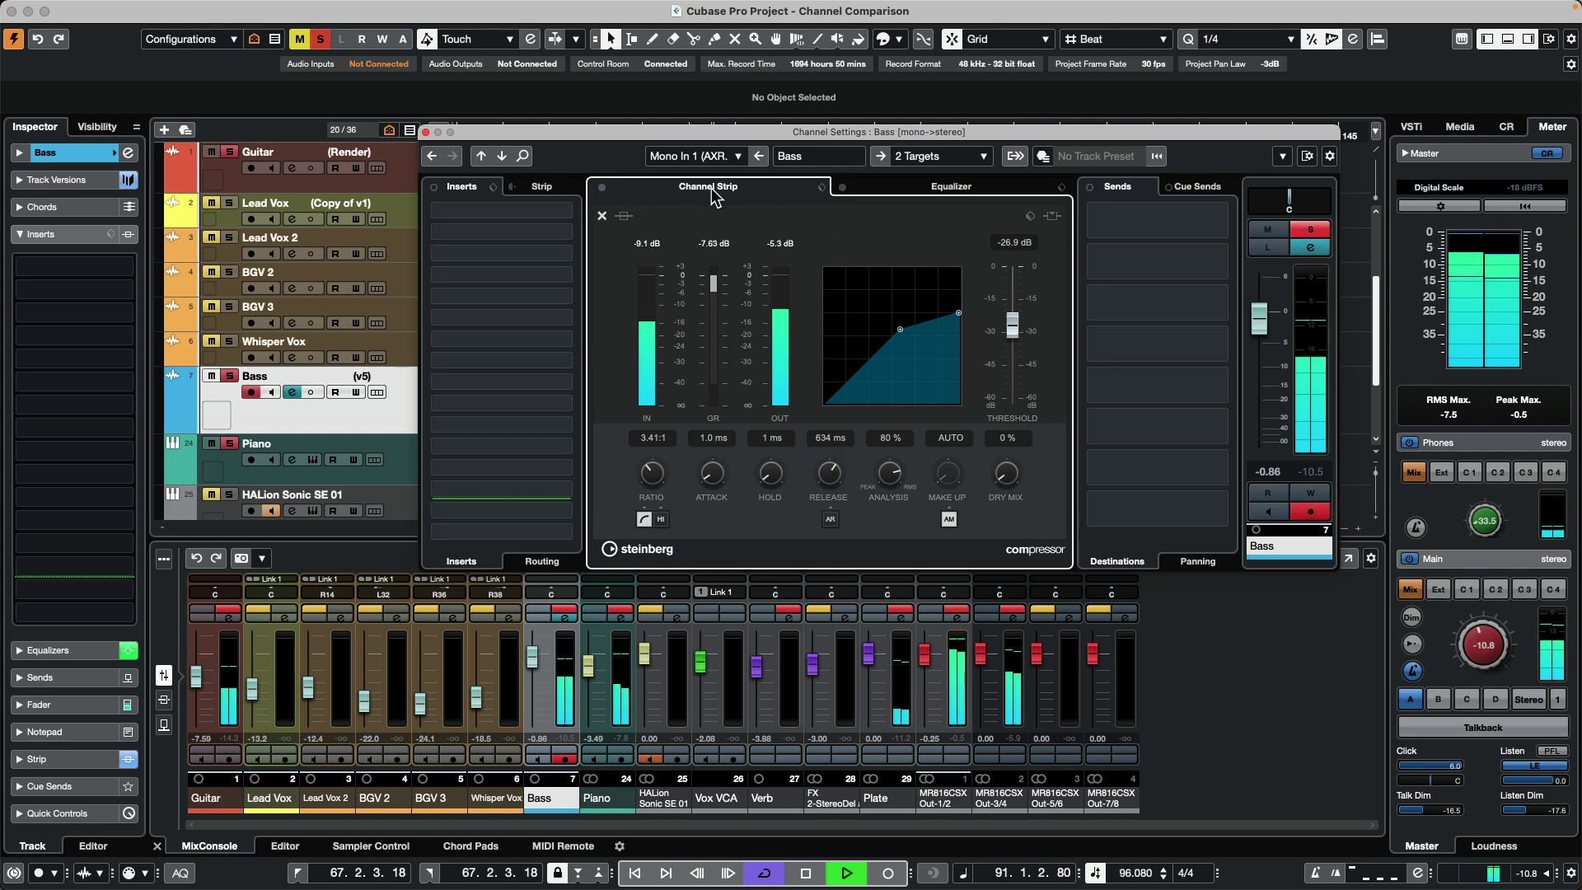
{"action": "left_click", "coordinate": [906, 188]}
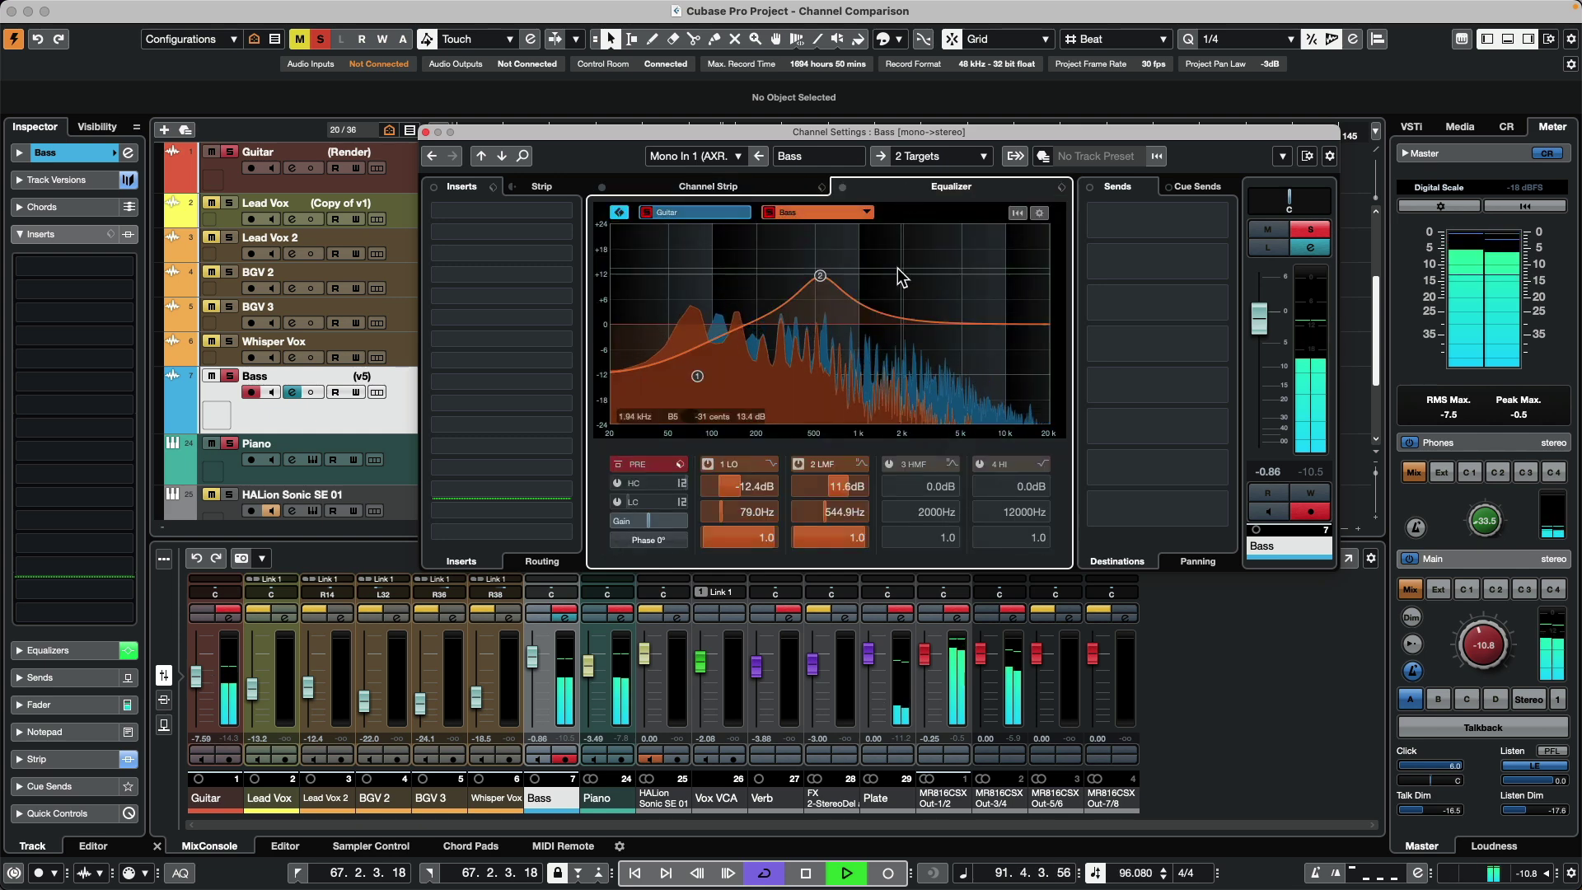
{"action": "key", "text": "space"}
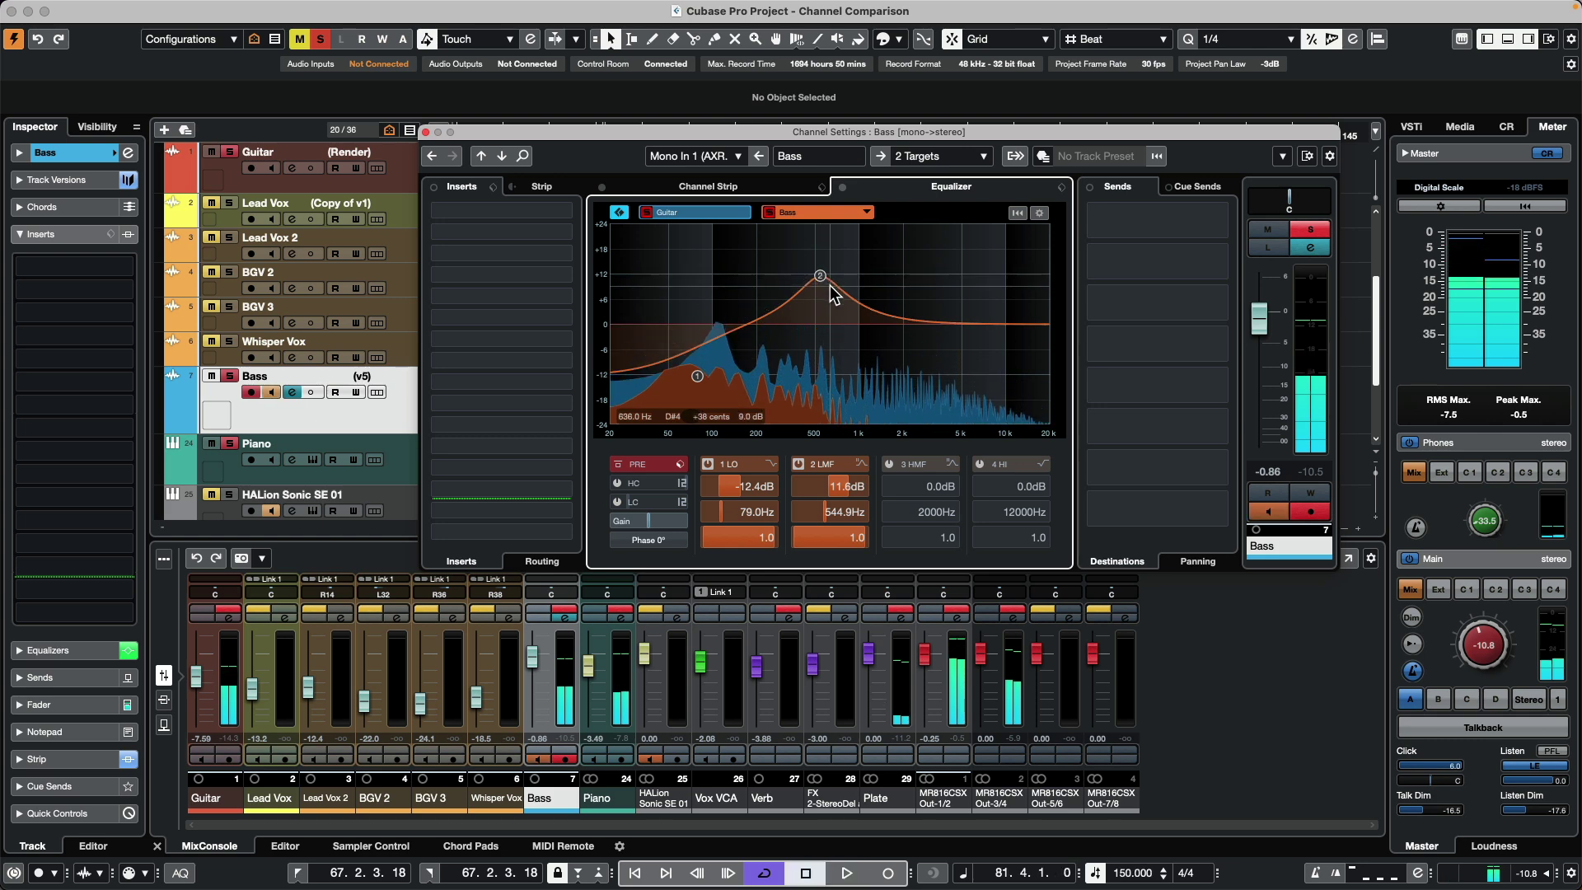